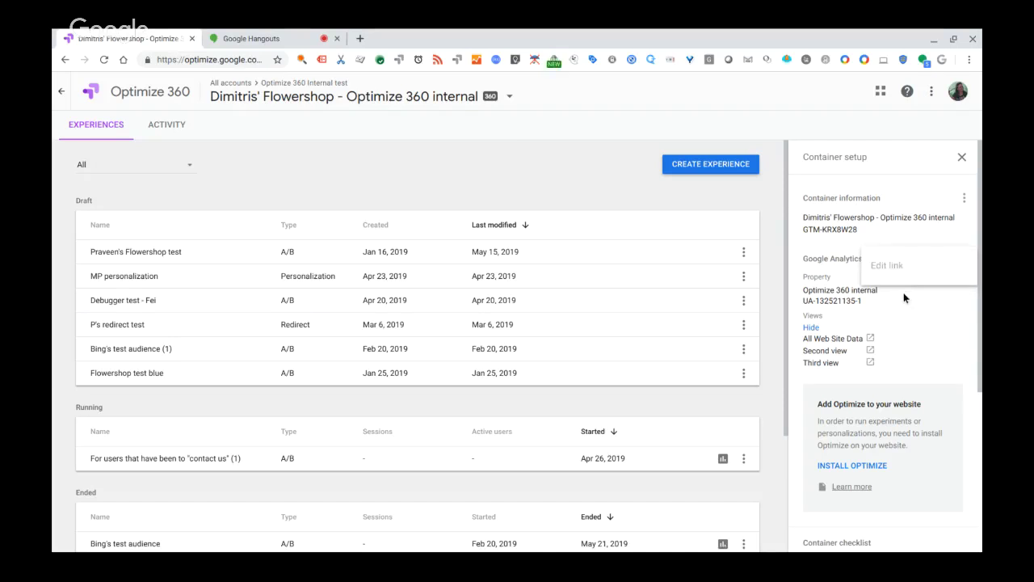
# - Create an A/B test experience named "Optimize livestream experience", using the prefilled flower shop home page as the editor page
pyautogui.click(904, 293)
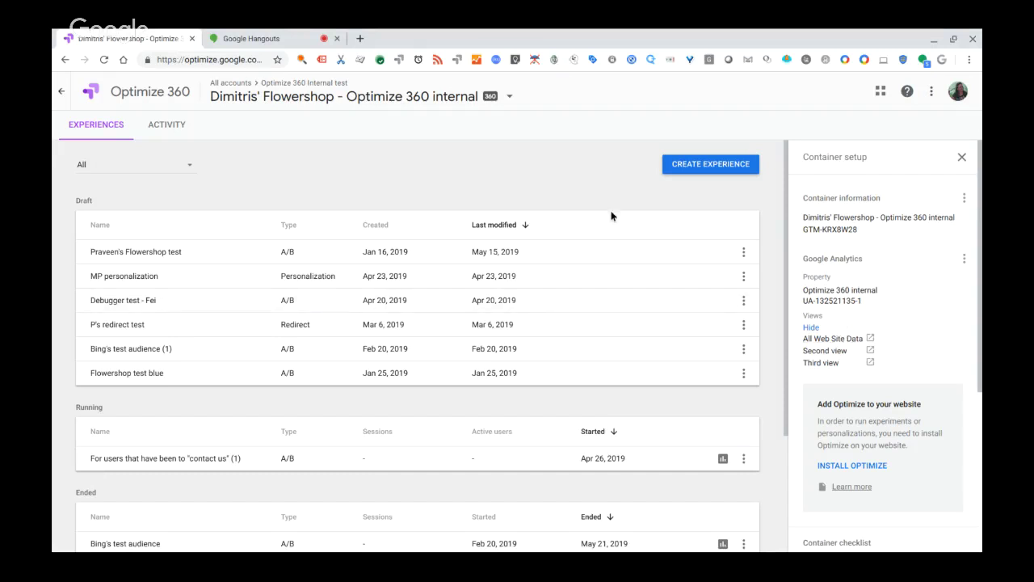
pyautogui.click(707, 167)
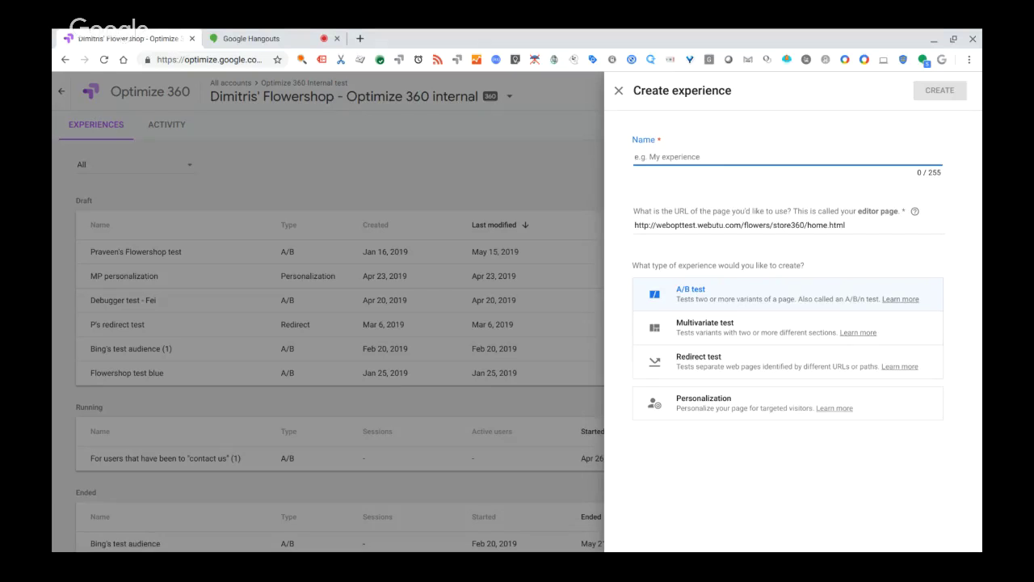
pyautogui.write('Optimize')
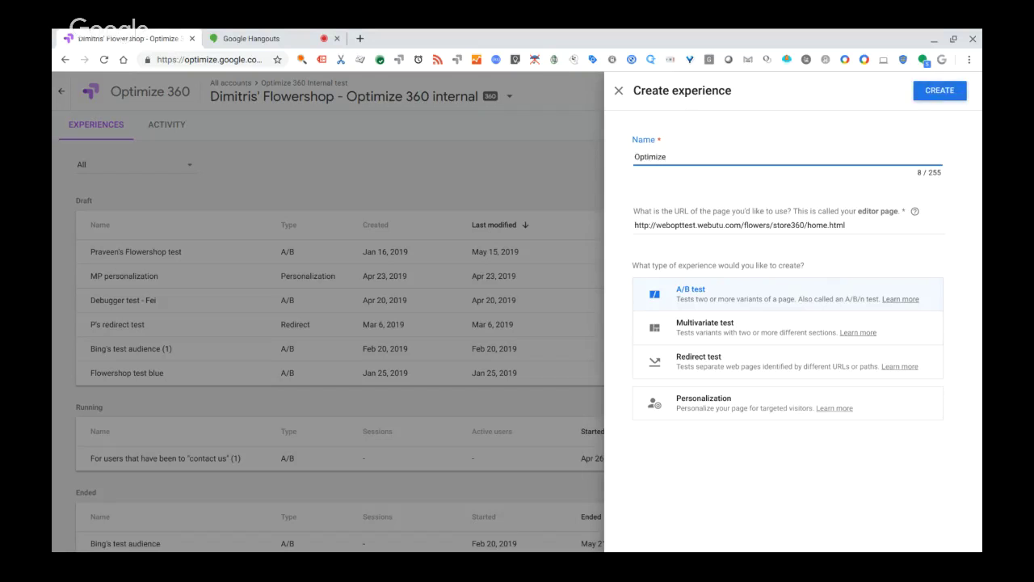
pyautogui.press('Down')
pyautogui.press('Return')
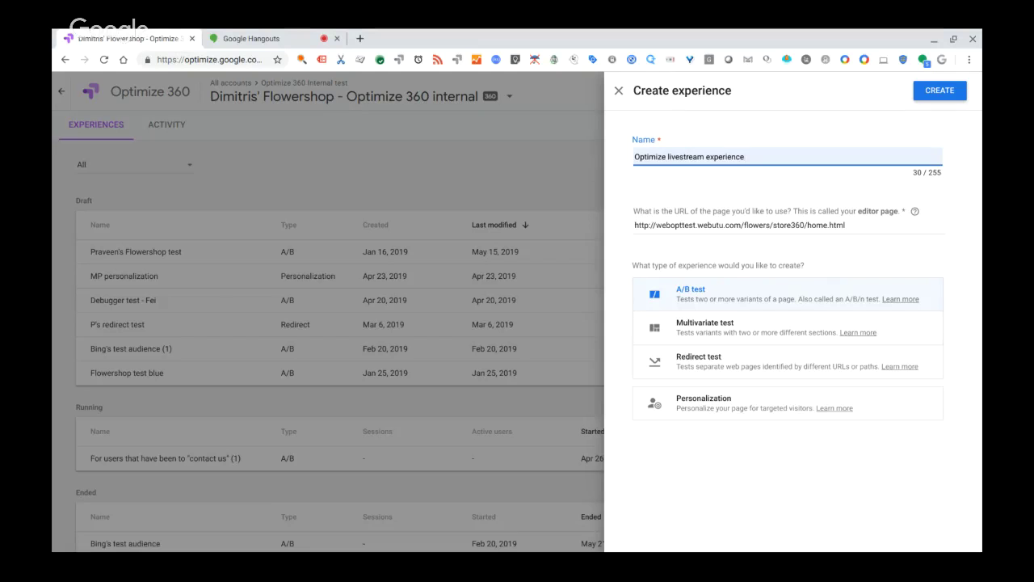
pyautogui.click(765, 212)
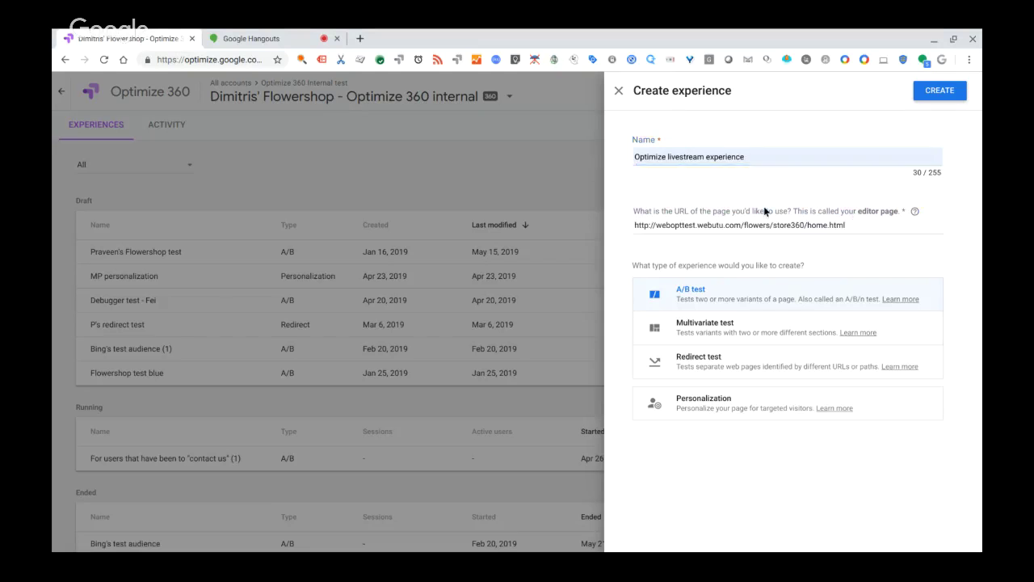
pyautogui.click(839, 228)
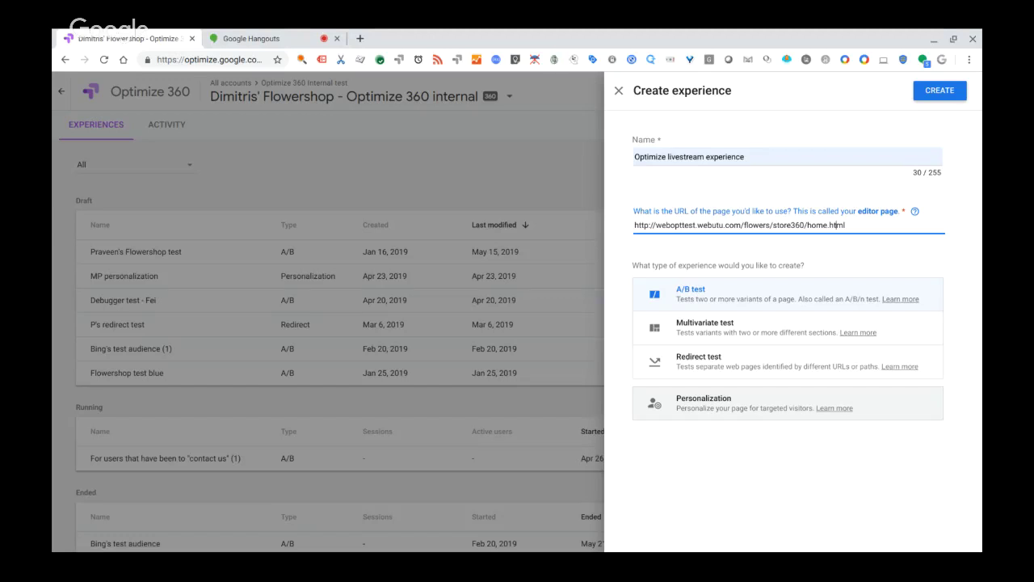
pyautogui.click(937, 91)
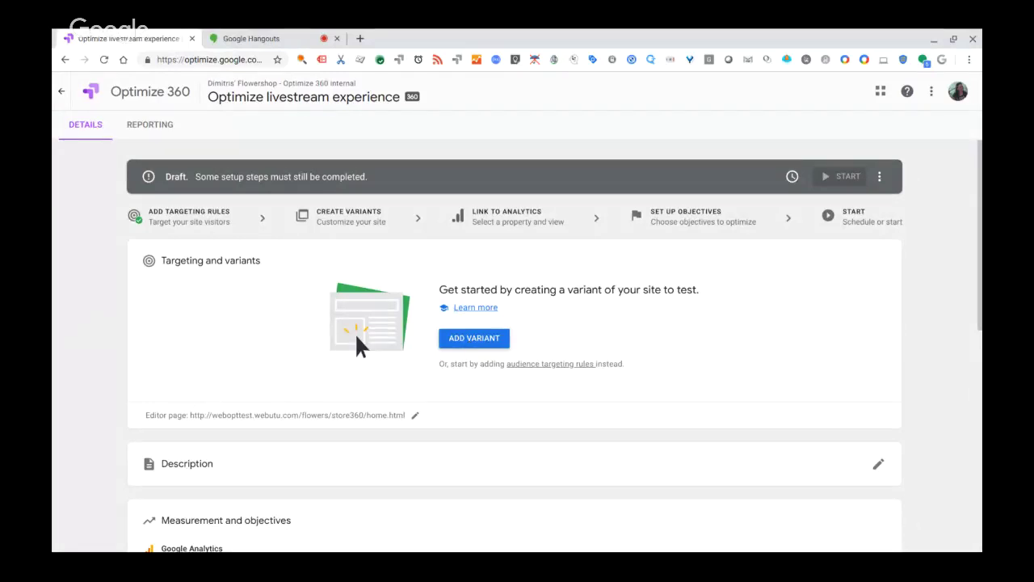
# - Add a variant named "Variant 1" to the experience
pyautogui.click(473, 340)
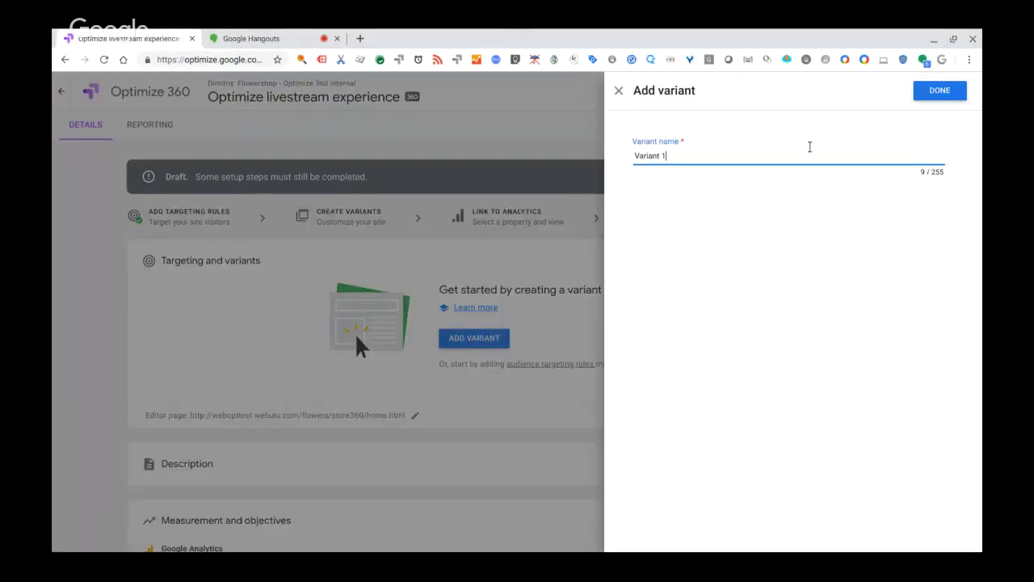
pyautogui.click(938, 91)
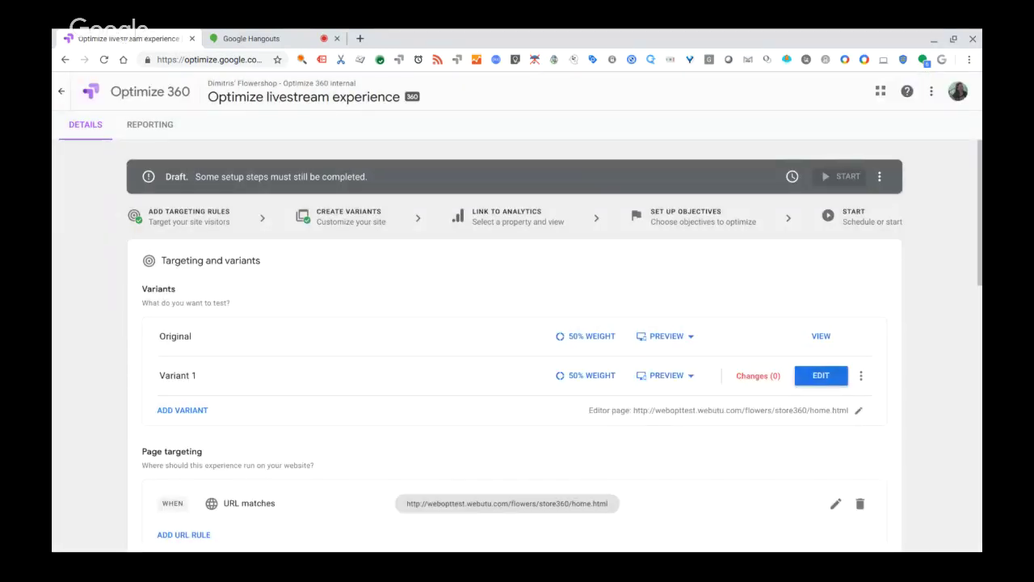
# - Examine the traffic distribution options in Variant 1's weight settings without changing the split
pyautogui.click(578, 382)
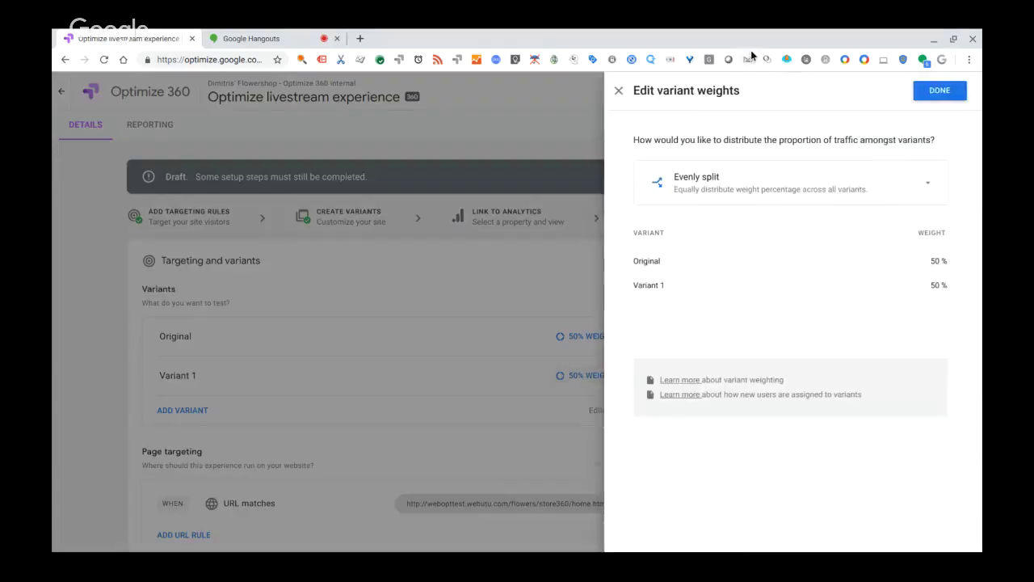
pyautogui.click(743, 181)
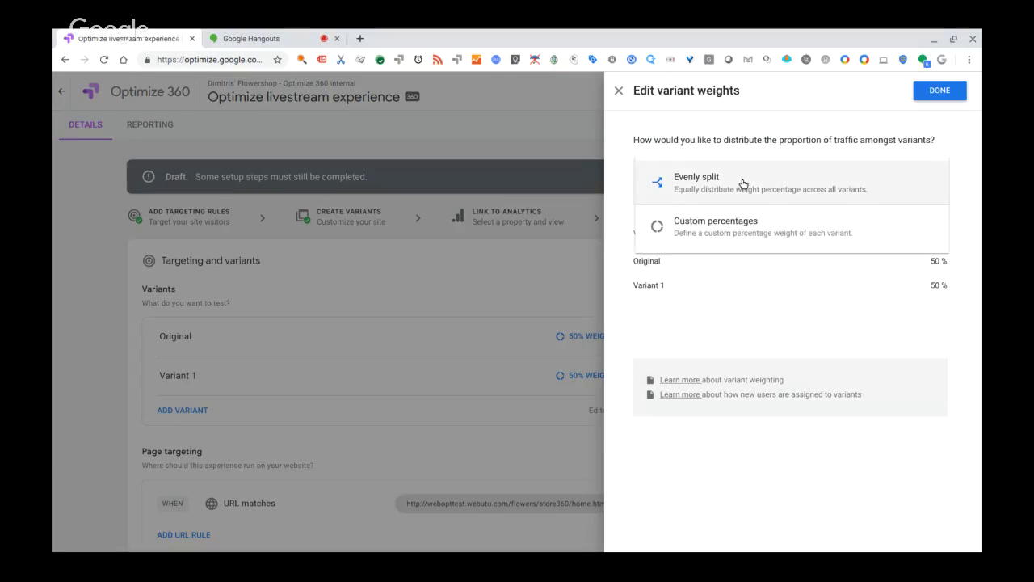
pyautogui.click(620, 95)
pyautogui.click(619, 93)
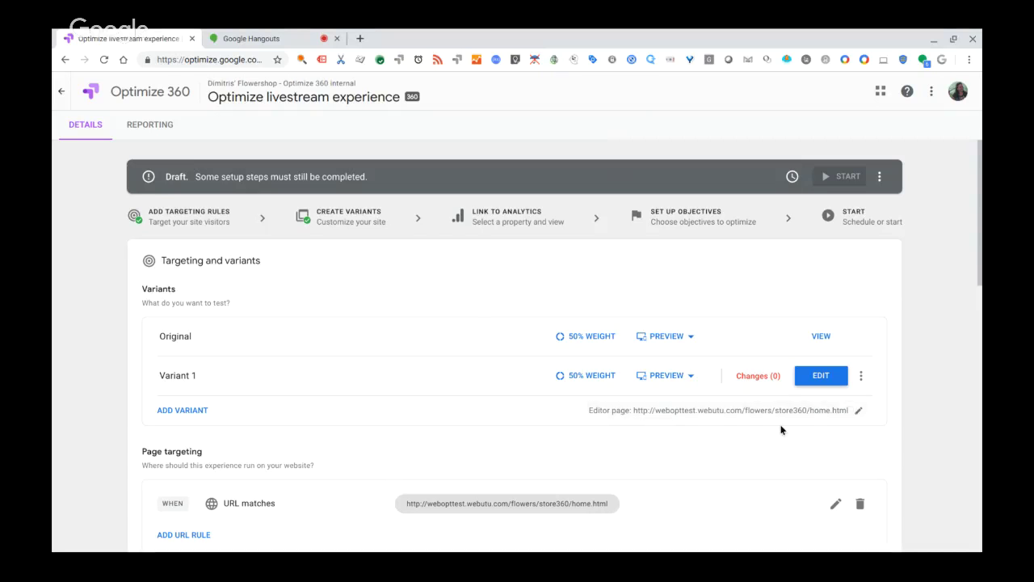
# - Open Variant 1 for visual editing and enlarge the "My Demo" logo image to about 394 by 290 px, extending it down and left
pyautogui.click(823, 376)
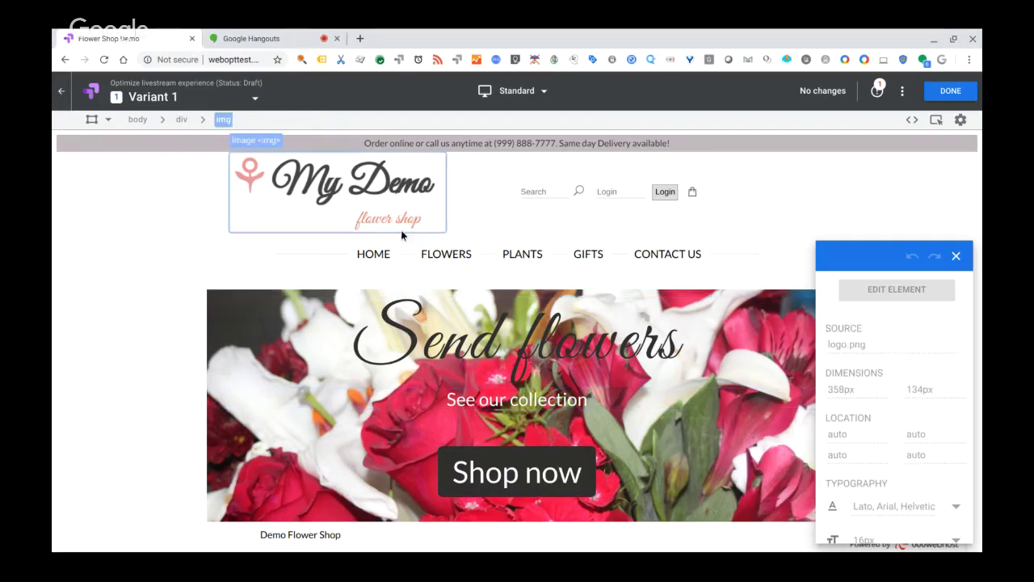
pyautogui.click(375, 218)
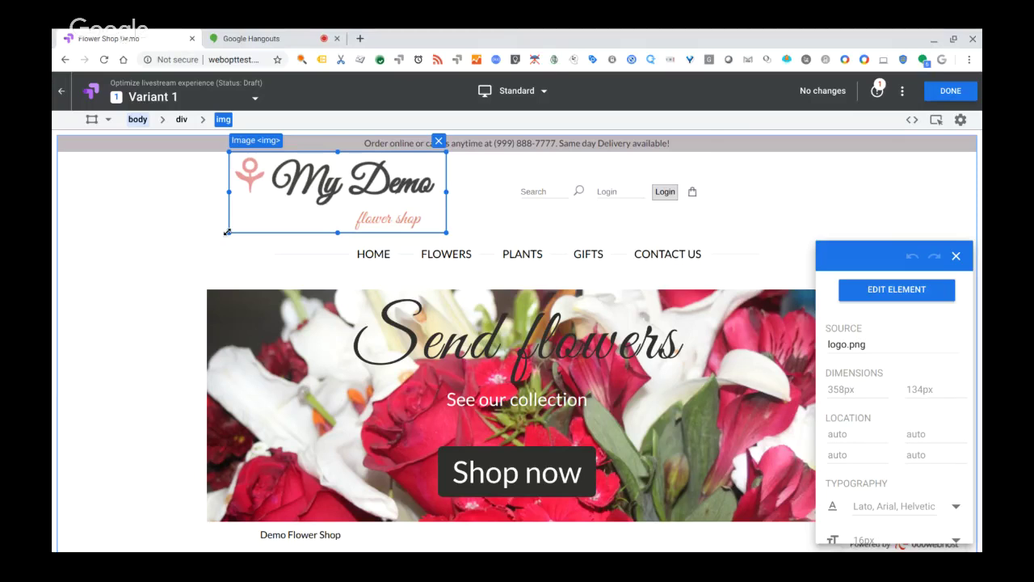
pyautogui.moveTo(227, 232); pyautogui.dragTo(206, 326)
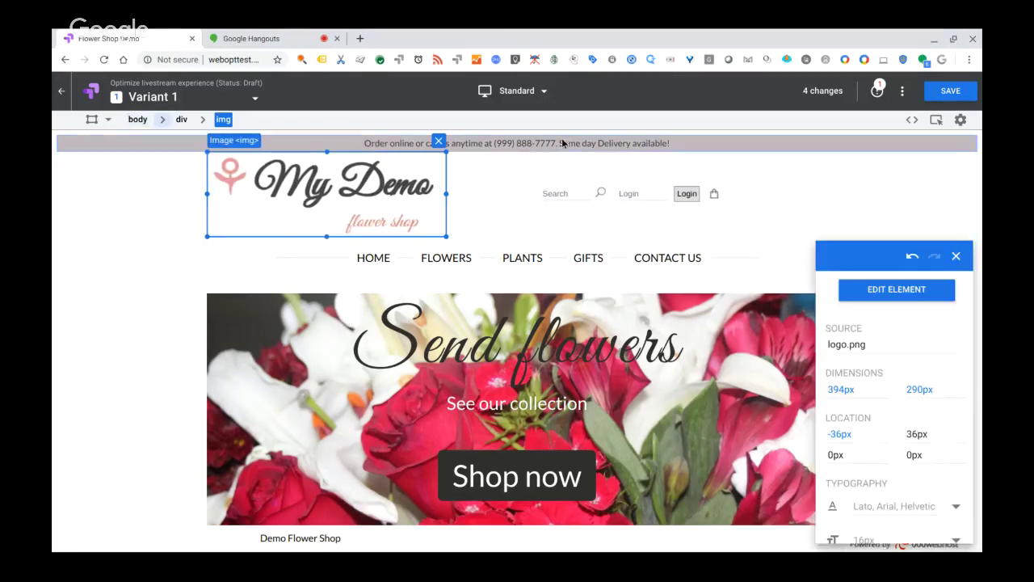
# - Remove the "Send flowers" heading from the banner, along with the container that holds the remaining banner text
pyautogui.click(418, 352)
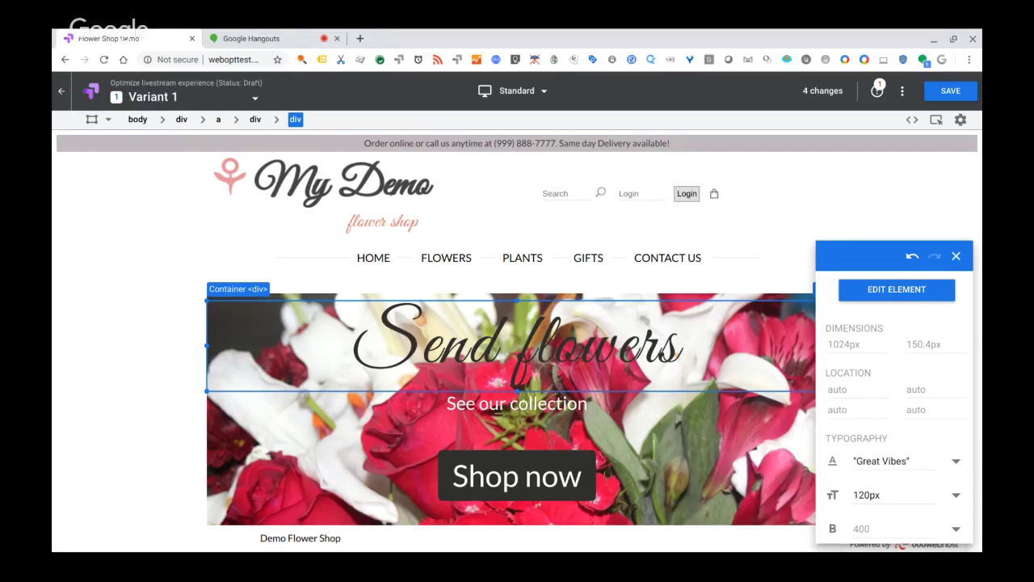
pyautogui.rightClick(417, 347)
pyautogui.click(417, 352)
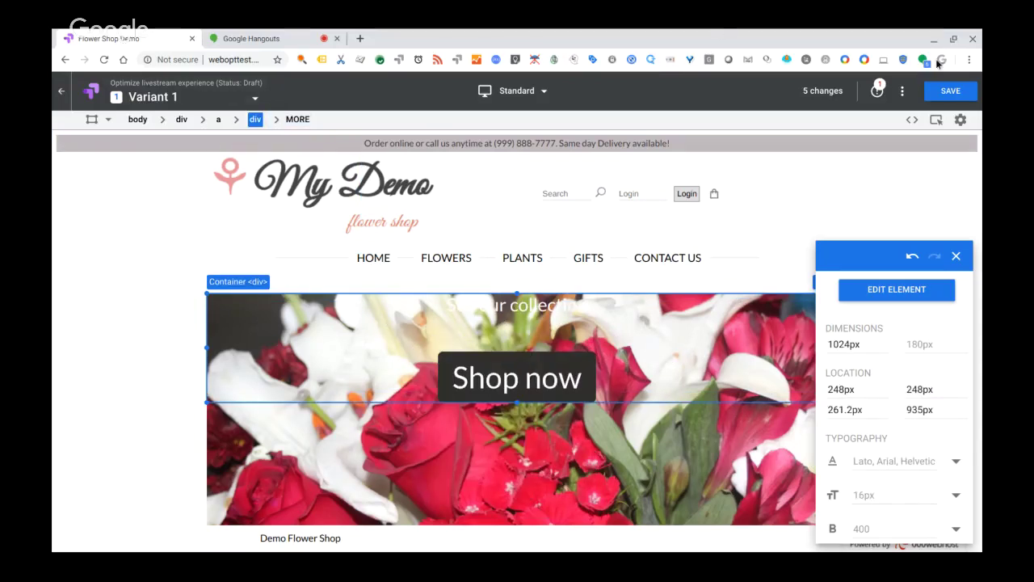
pyautogui.click(881, 294)
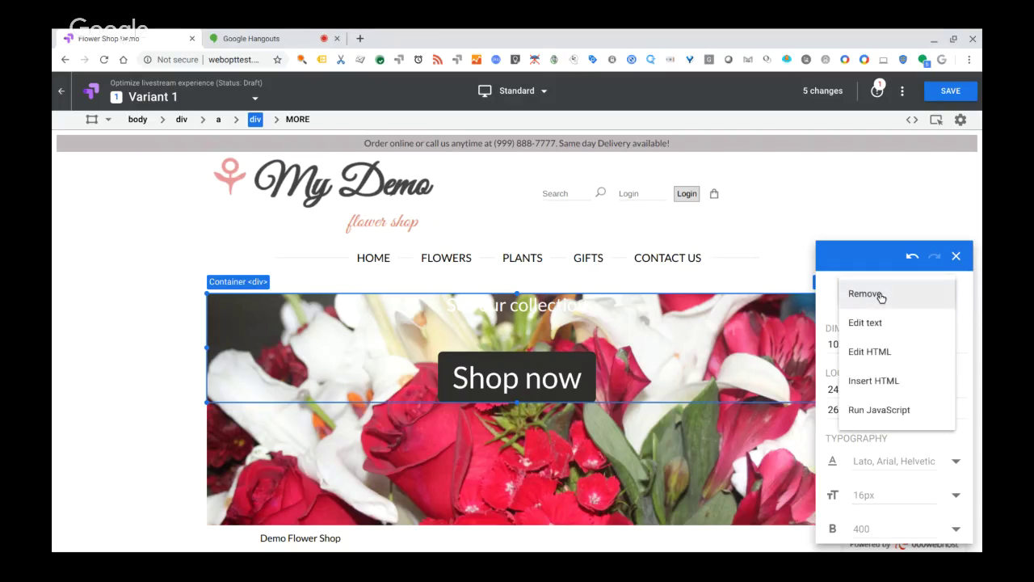
pyautogui.click(882, 294)
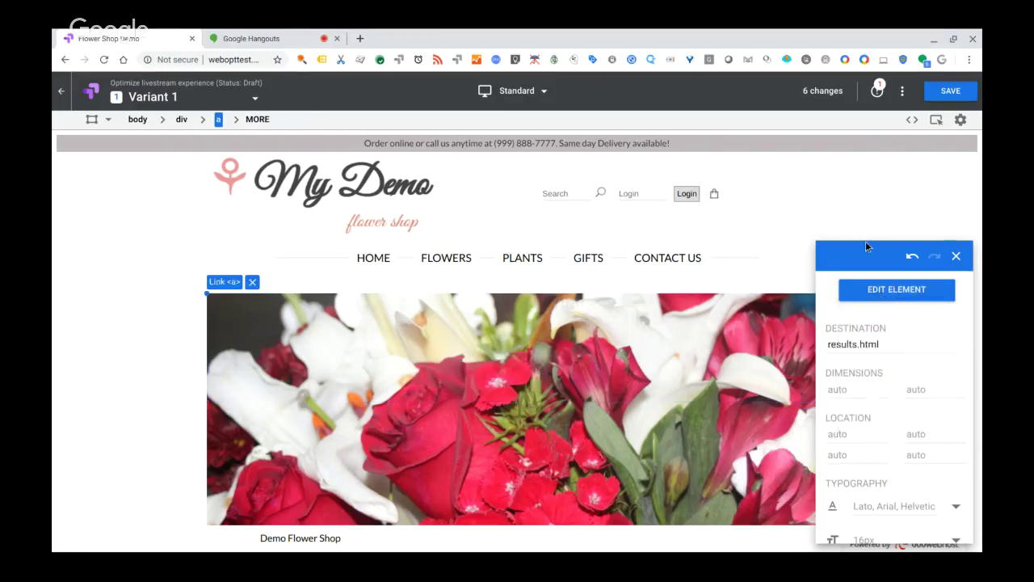
# - Delete the two display style changes, numbers 6 and 5, from Variant 1's list of changes and apply the deletions
pyautogui.click(818, 94)
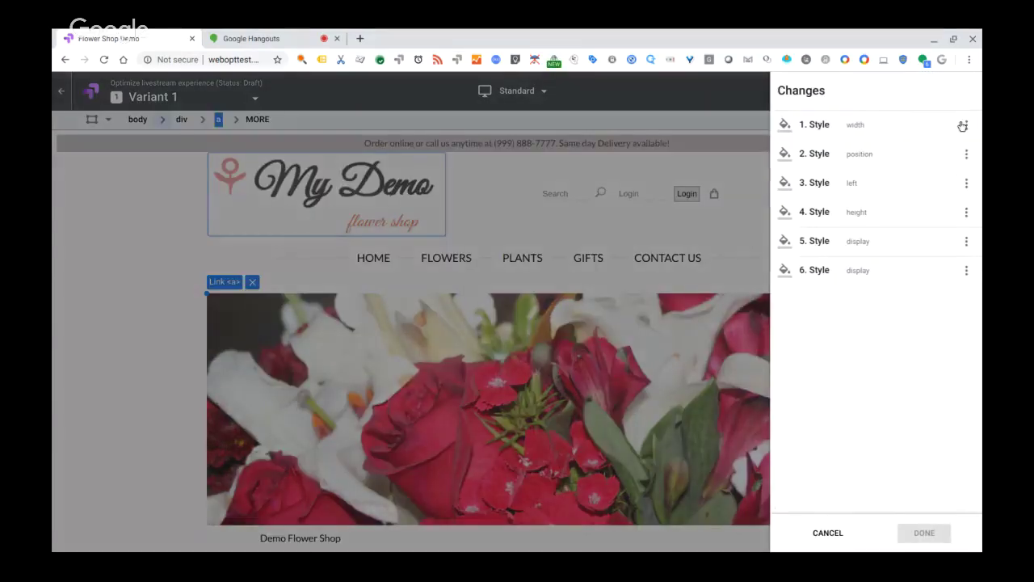
pyautogui.click(964, 125)
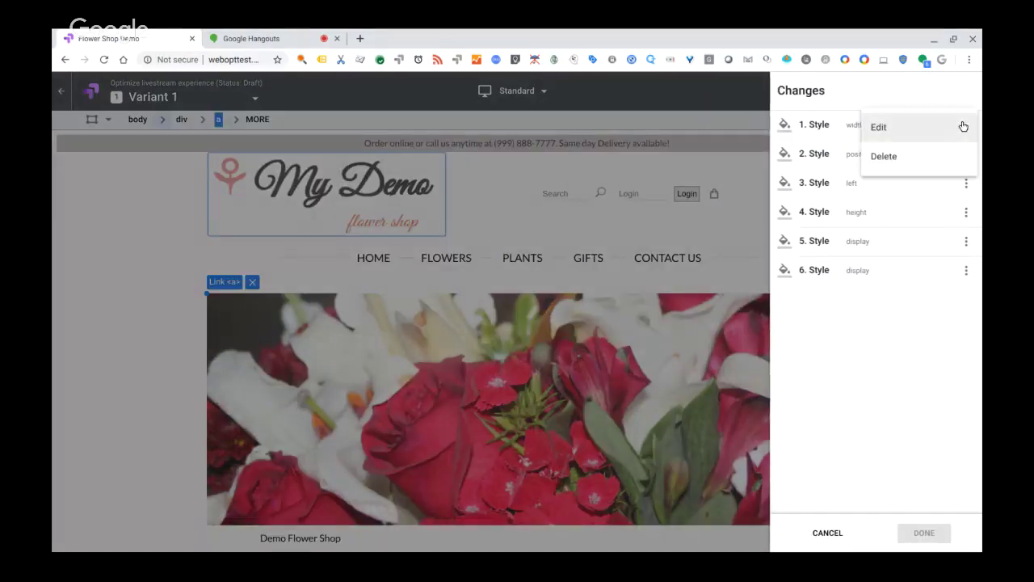
pyautogui.click(965, 271)
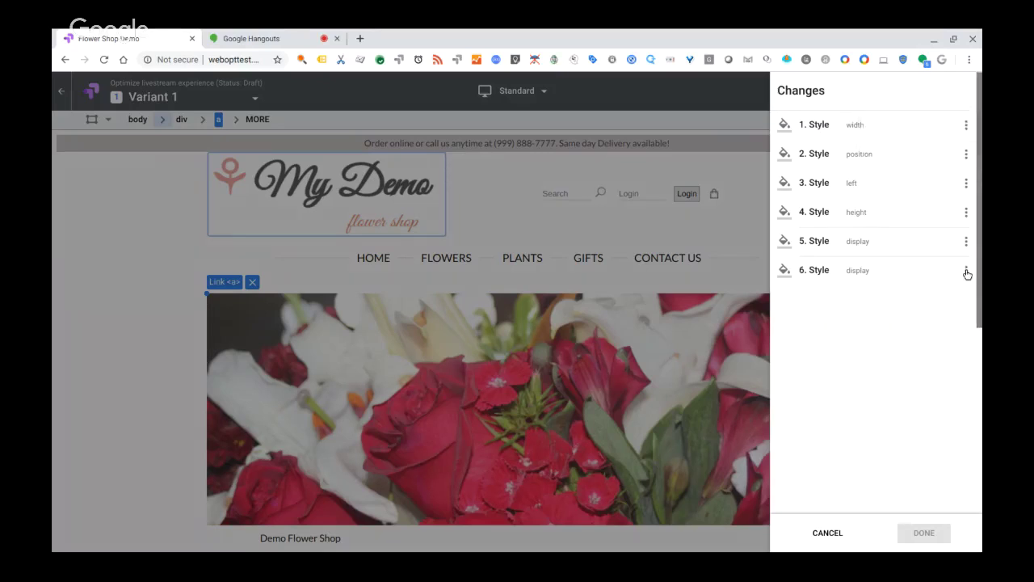
pyautogui.click(966, 272)
pyautogui.click(926, 310)
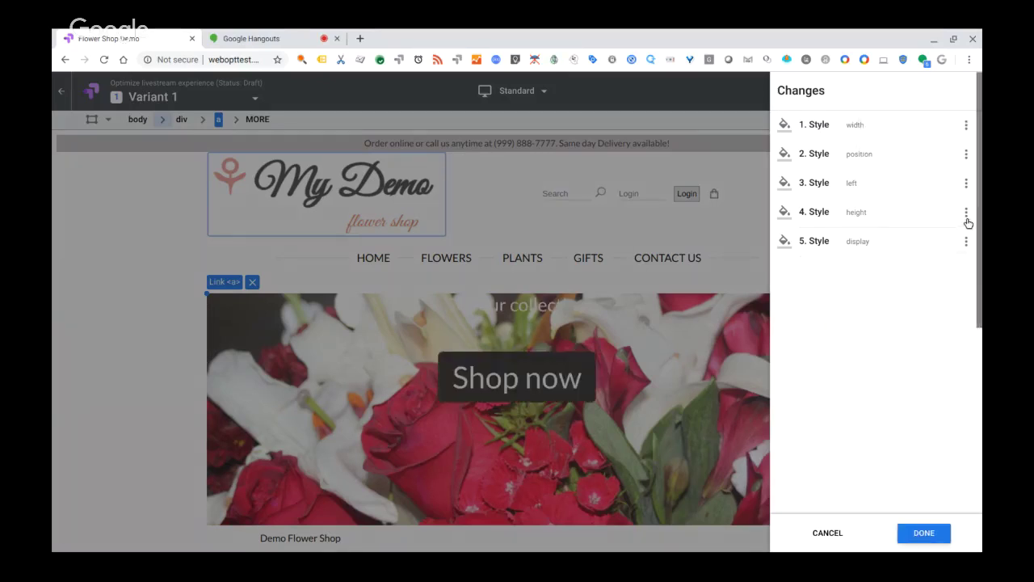
pyautogui.click(966, 241)
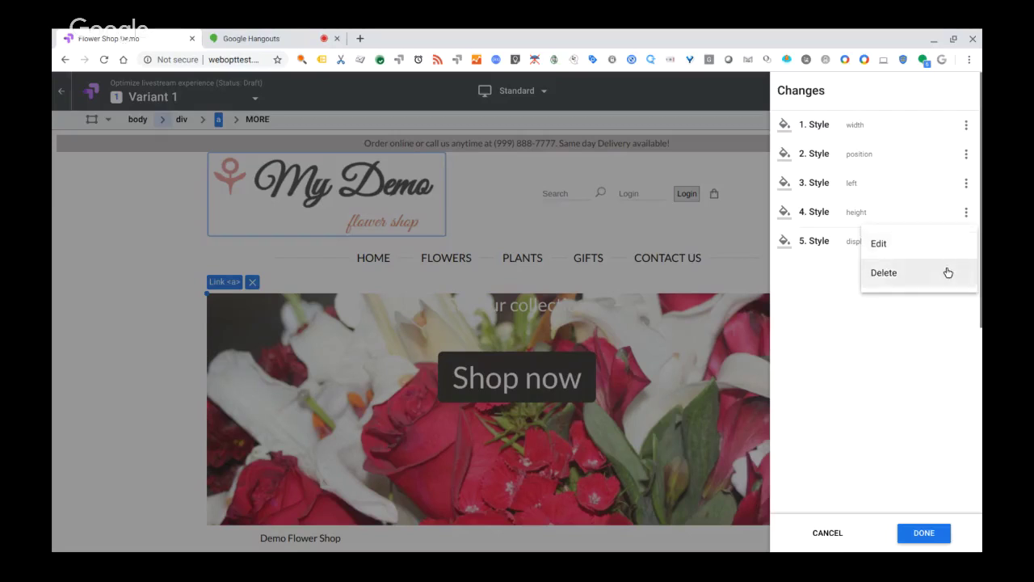
pyautogui.click(944, 273)
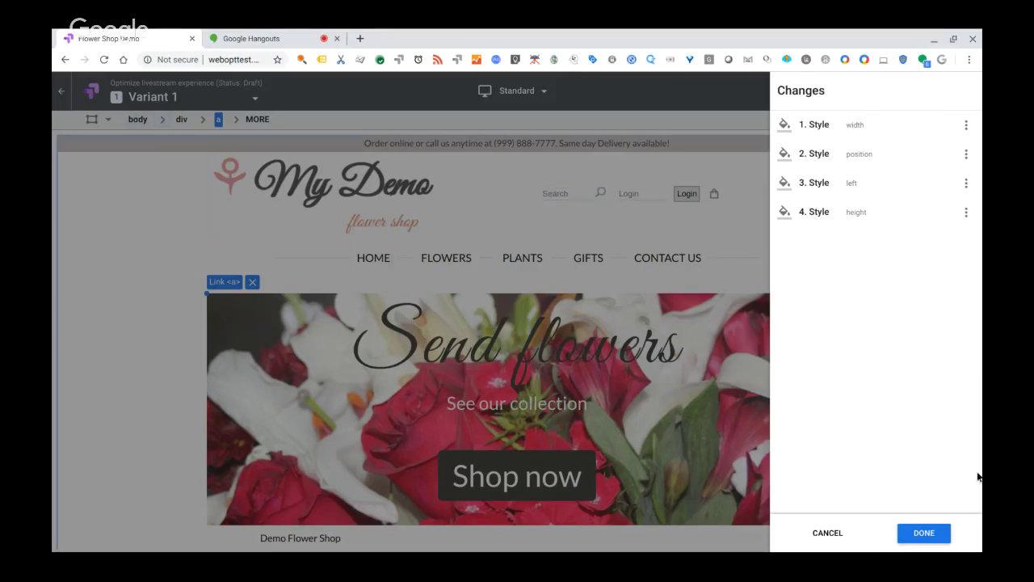
pyautogui.click(924, 533)
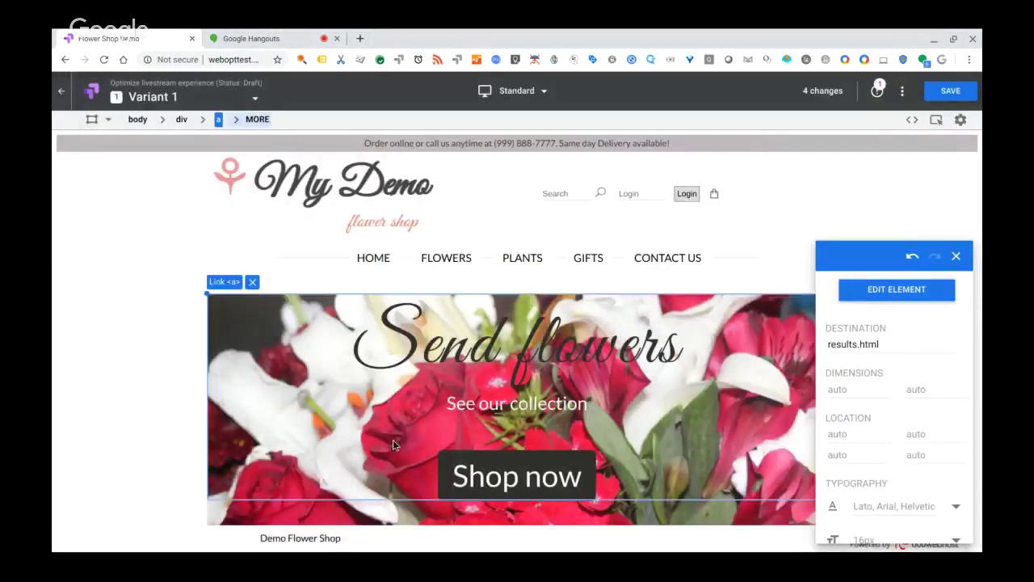
# - Replace the banner heading text "Send flowers" with "Show people you love that you care"
pyautogui.click(503, 328)
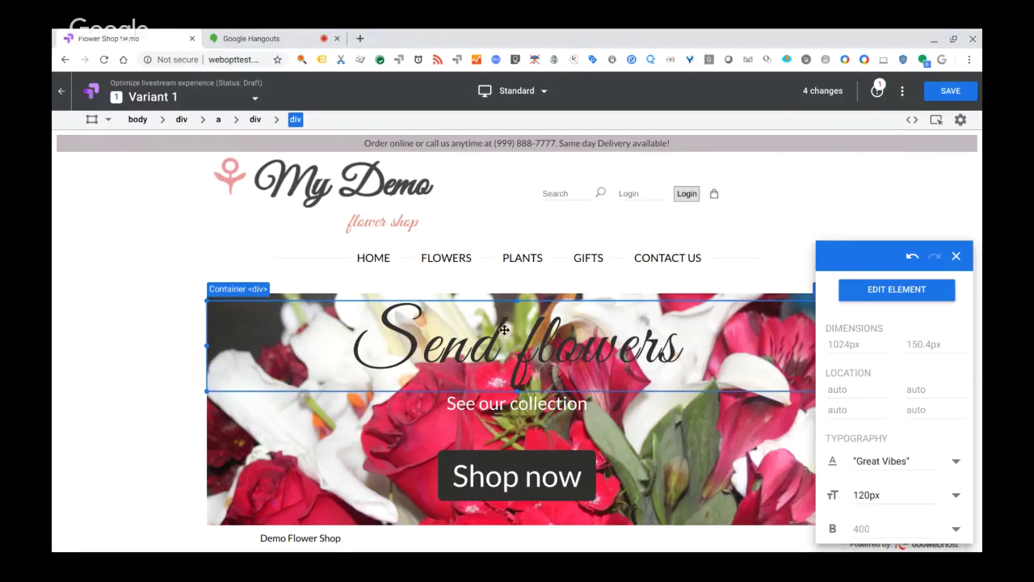
pyautogui.rightClick(504, 329)
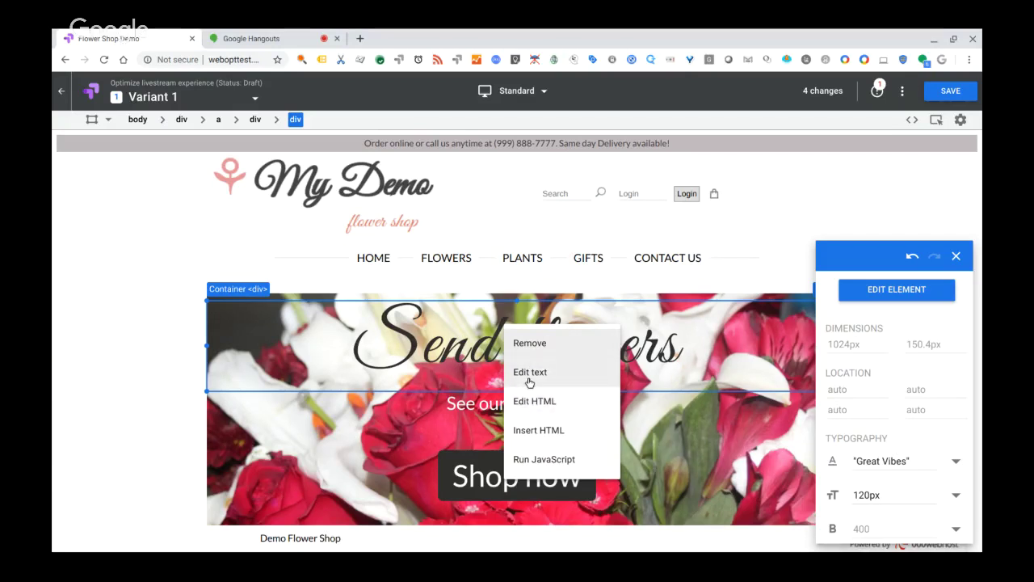
pyautogui.click(529, 373)
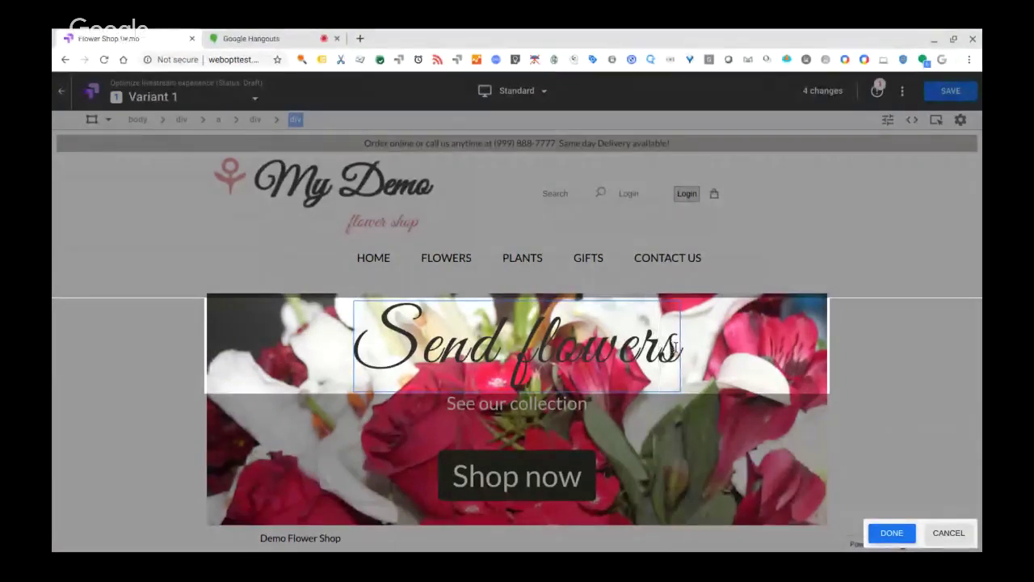
pyautogui.press('BackSpace')
pyautogui.press('BackSpace')
pyautogui.press('BackSpace')
pyautogui.press('BackSpace')
pyautogui.press('BackSpace')
pyautogui.press('BackSpace')
pyautogui.press('BackSpace')
pyautogui.press('BackSpace')
pyautogui.press('BackSpace')
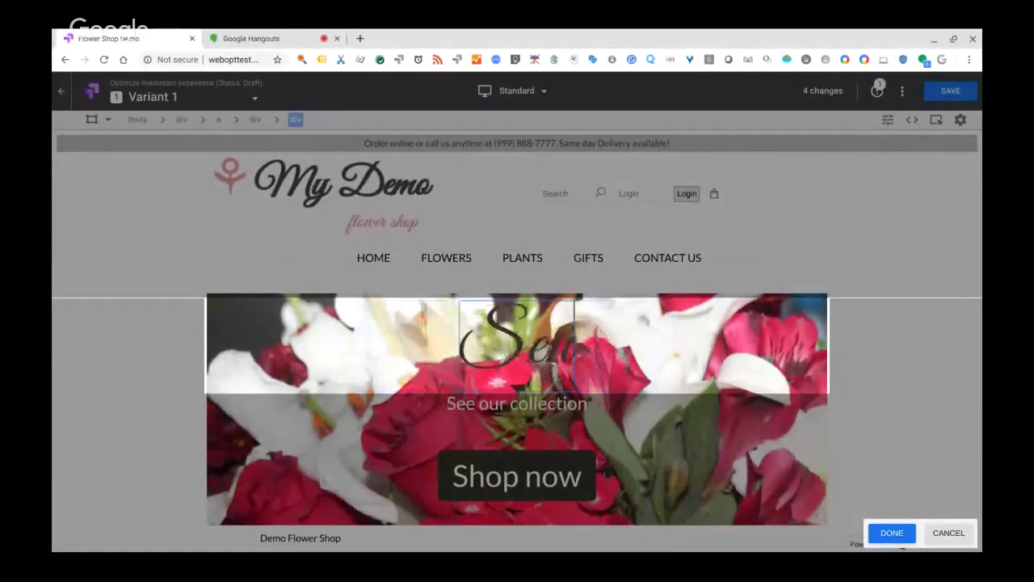
pyautogui.press('BackSpace')
pyautogui.press('BackSpace')
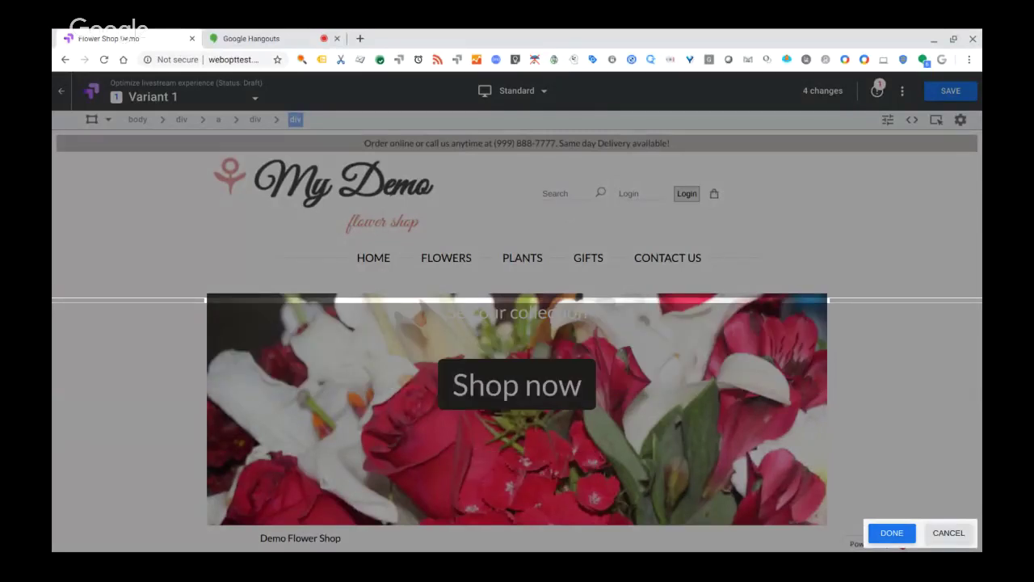
pyautogui.write('Shop')
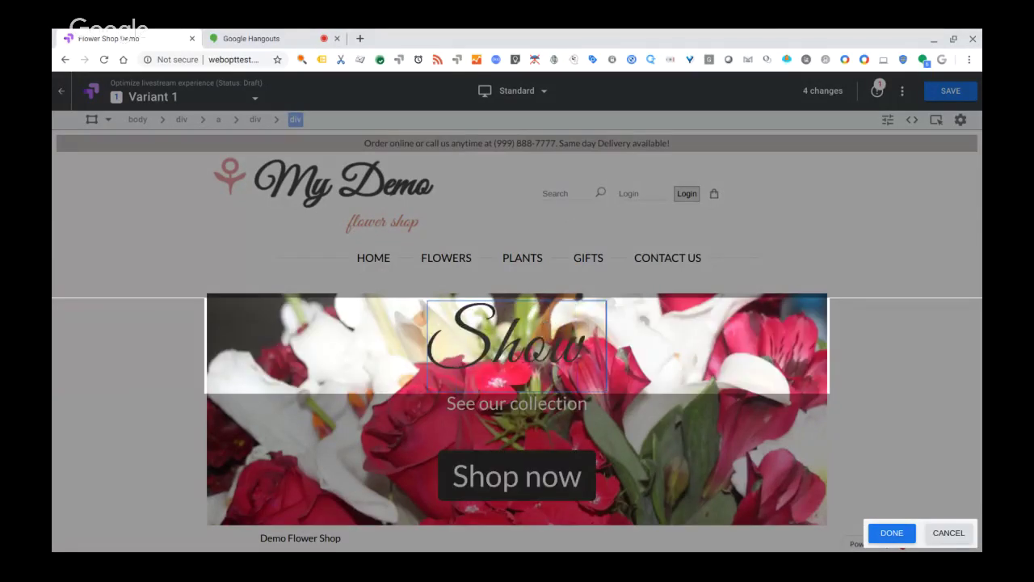
pyautogui.write(' people')
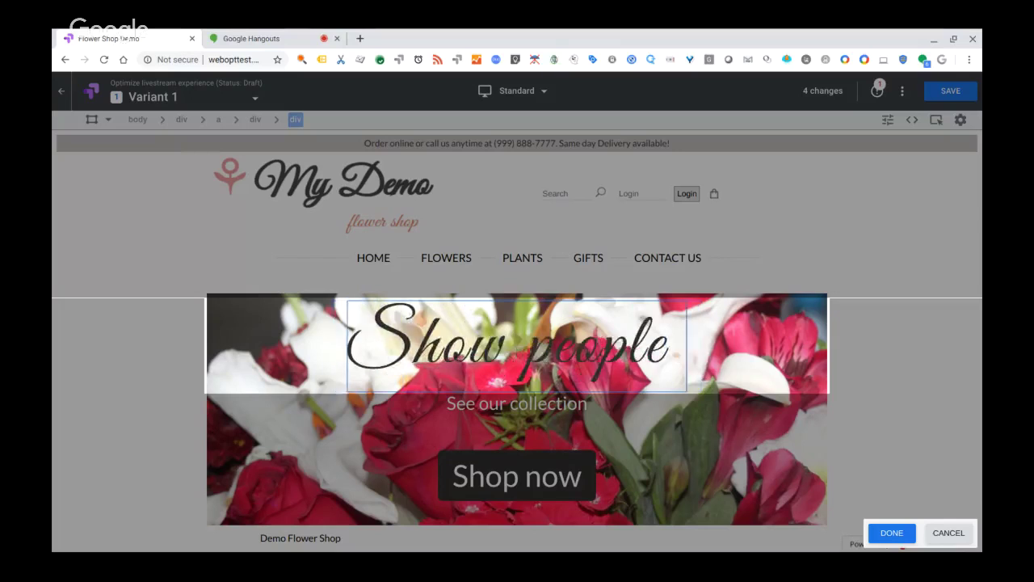
pyautogui.write(' u you love that yo')
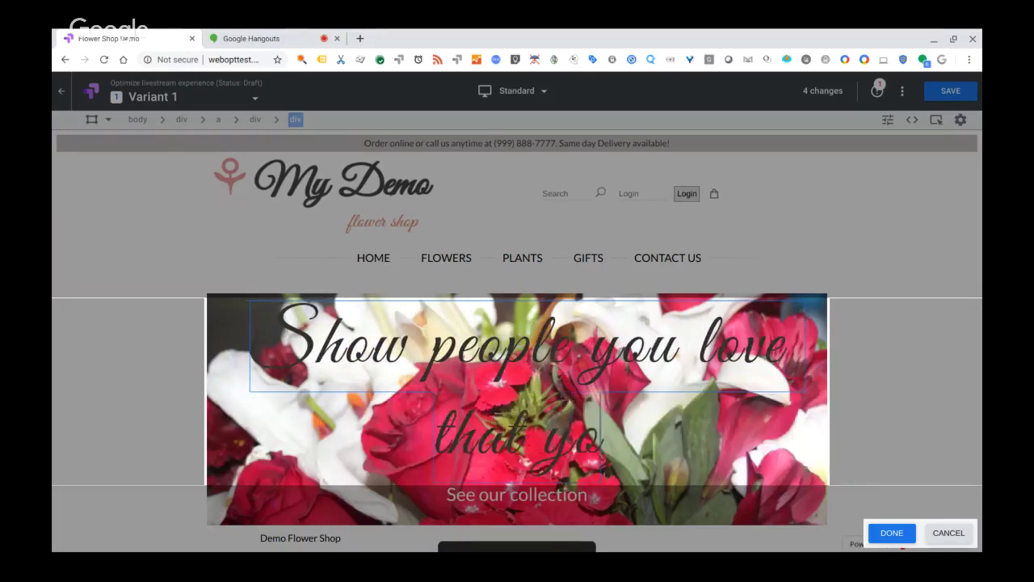
pyautogui.write('u care')
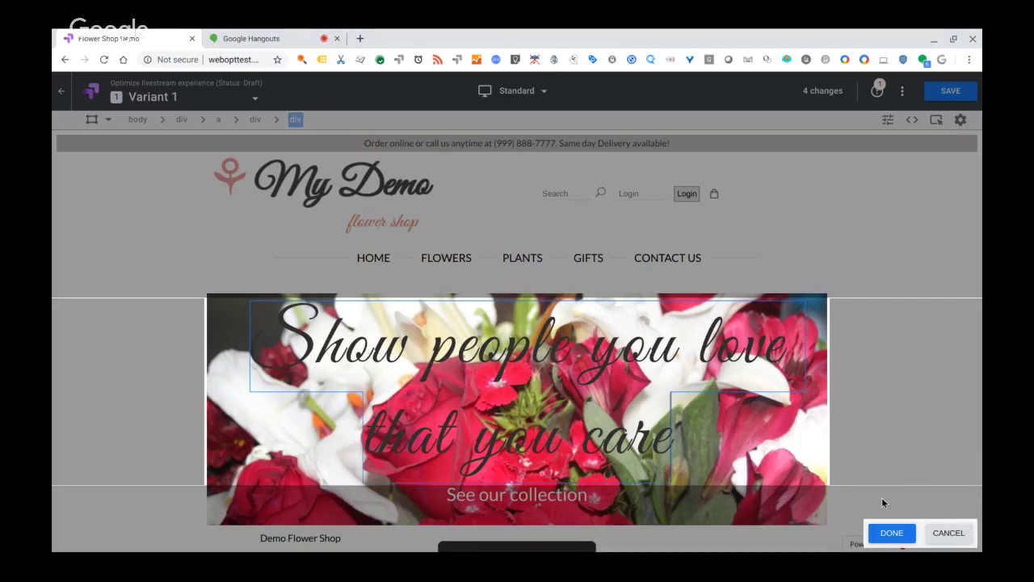
pyautogui.click(894, 534)
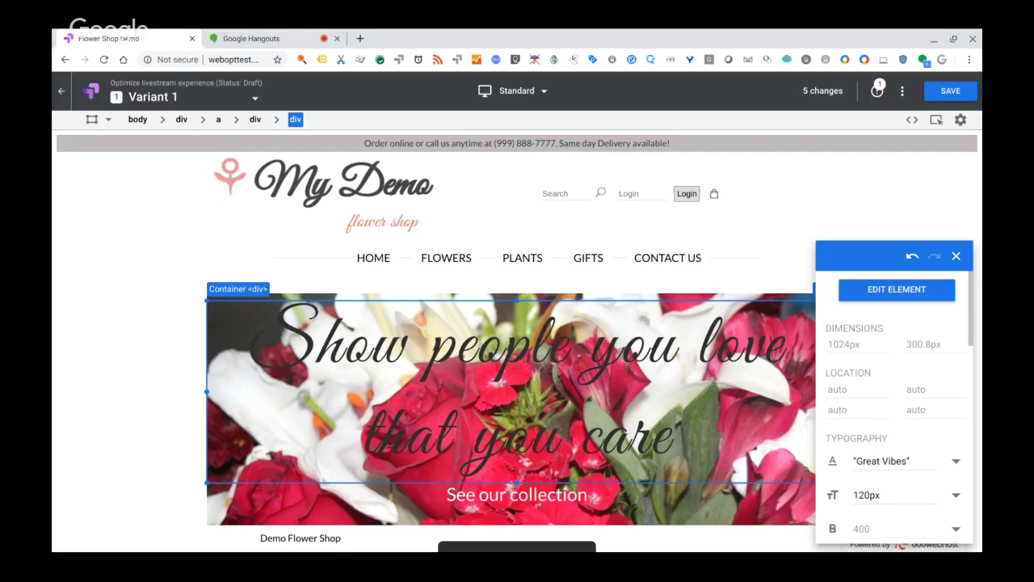
# - Examine the banner heading's HTML source and its other element editing options without changing anything
pyautogui.click(897, 291)
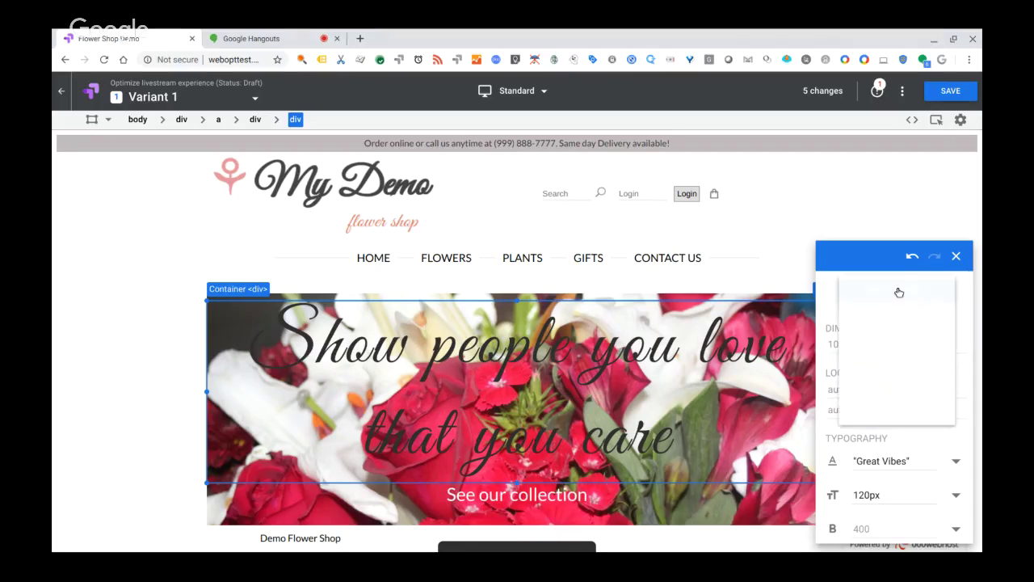
pyautogui.click(896, 350)
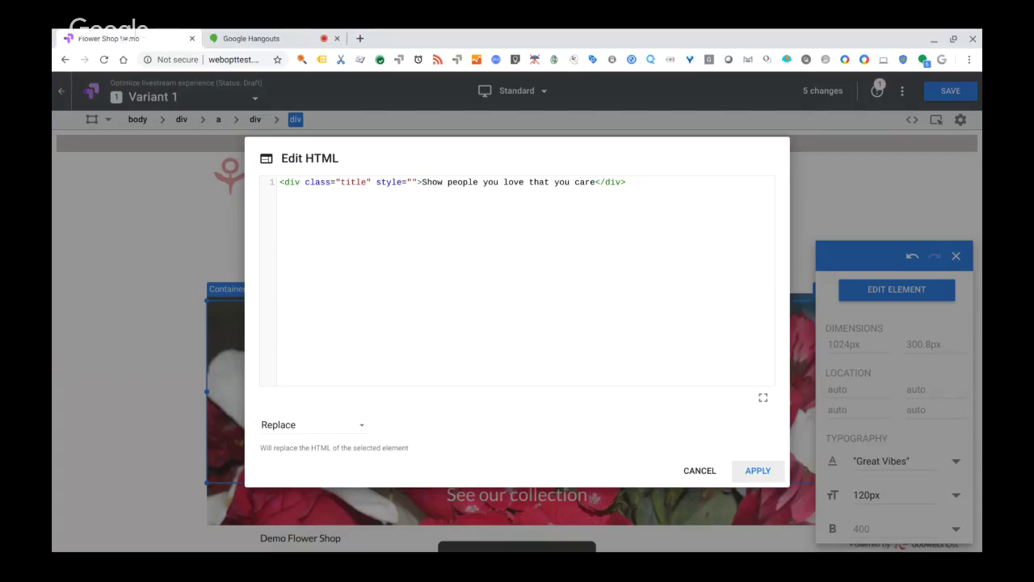
pyautogui.click(715, 470)
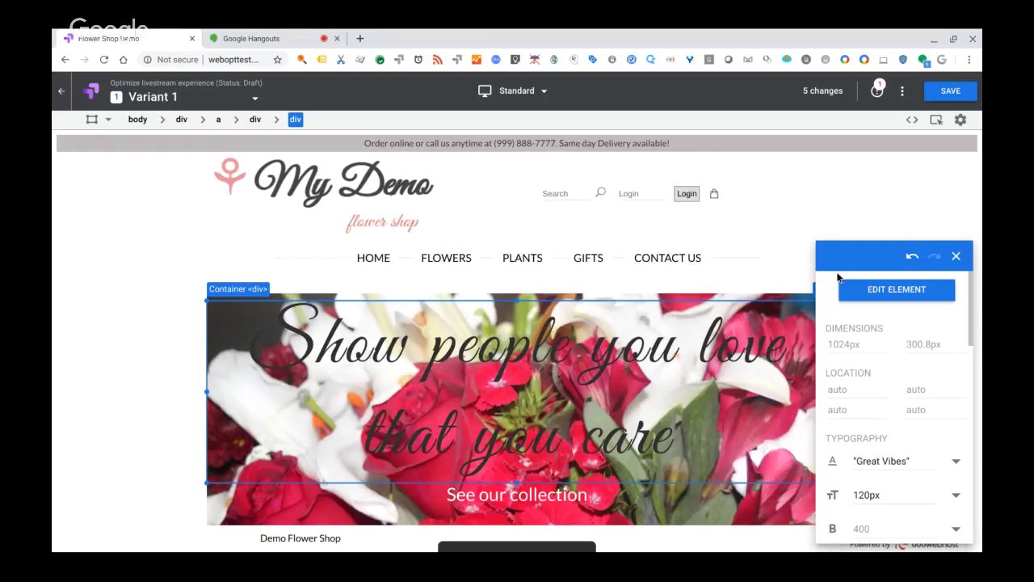
pyautogui.click(858, 302)
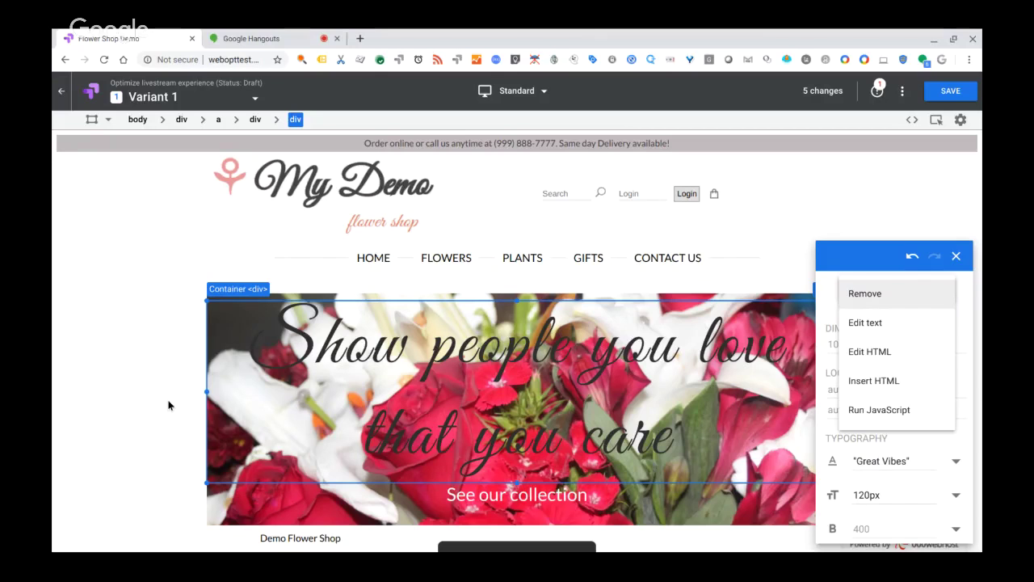
pyautogui.press('Escape')
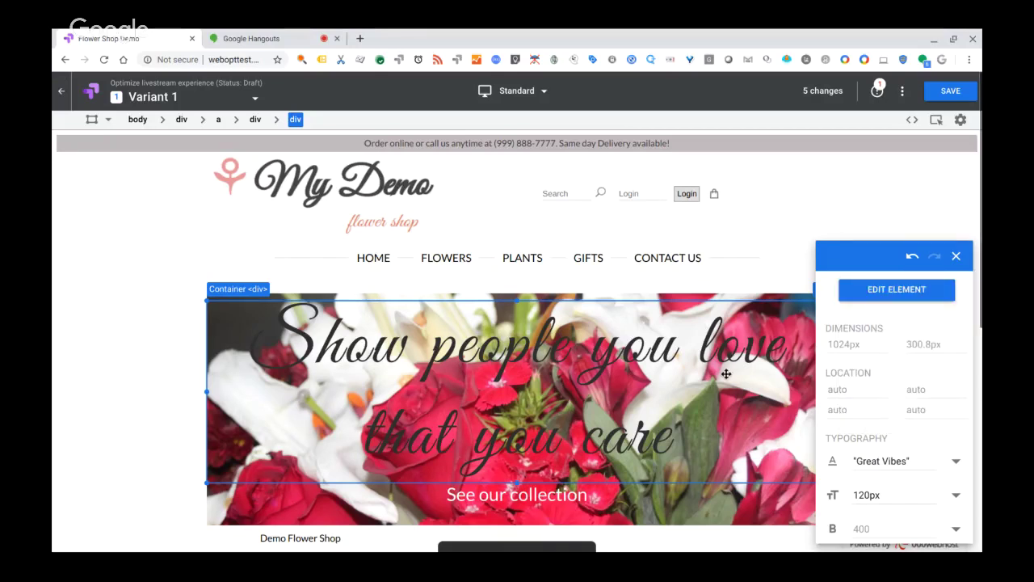
# - Set the banner heading's font size to 60px and check how it fits on the page
pyautogui.scroll(-3, 726, 374)
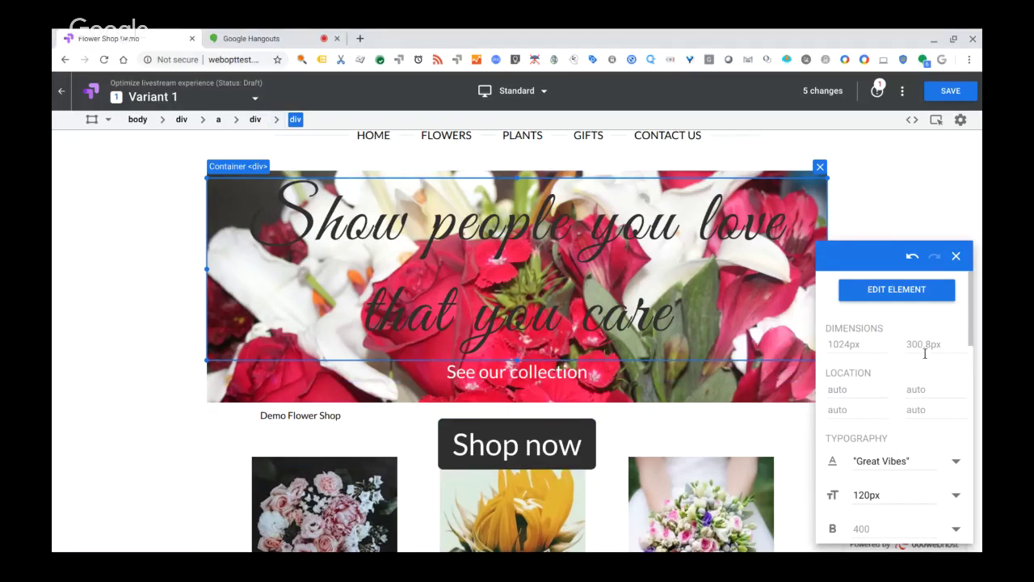
pyautogui.scroll(-1, 912, 479)
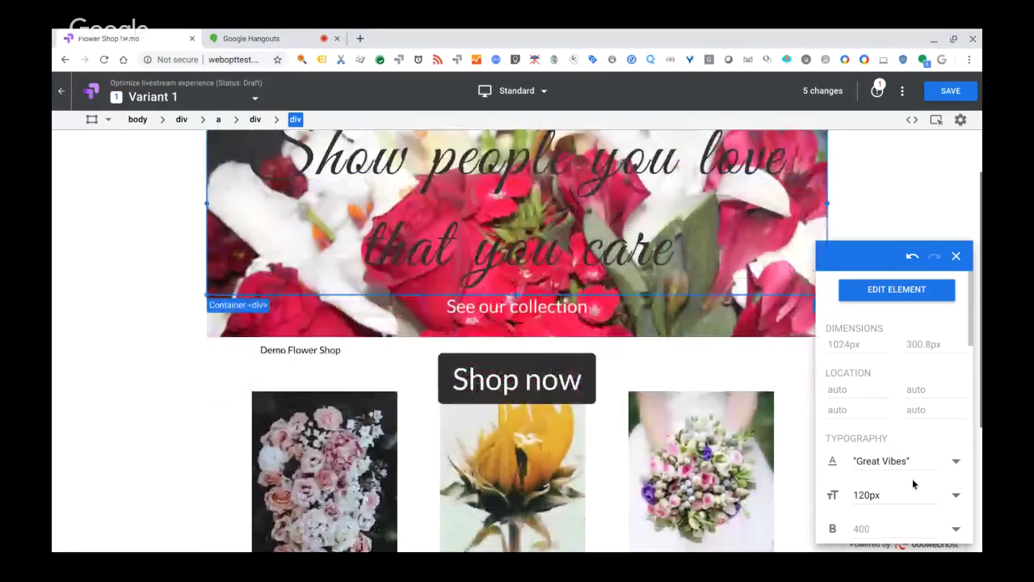
pyautogui.click(959, 495)
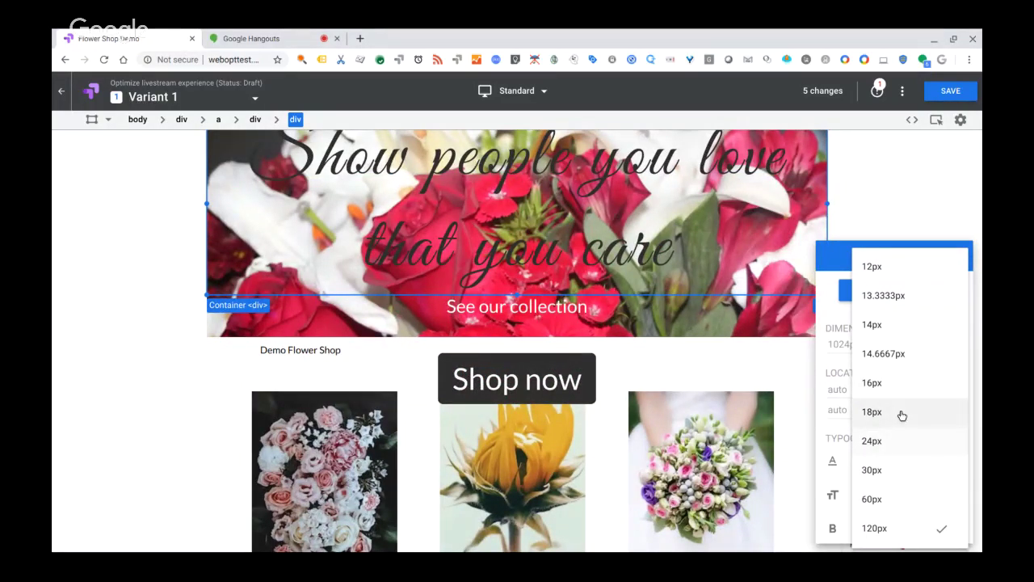
pyautogui.click(900, 497)
pyautogui.scroll(-1, 670, 393)
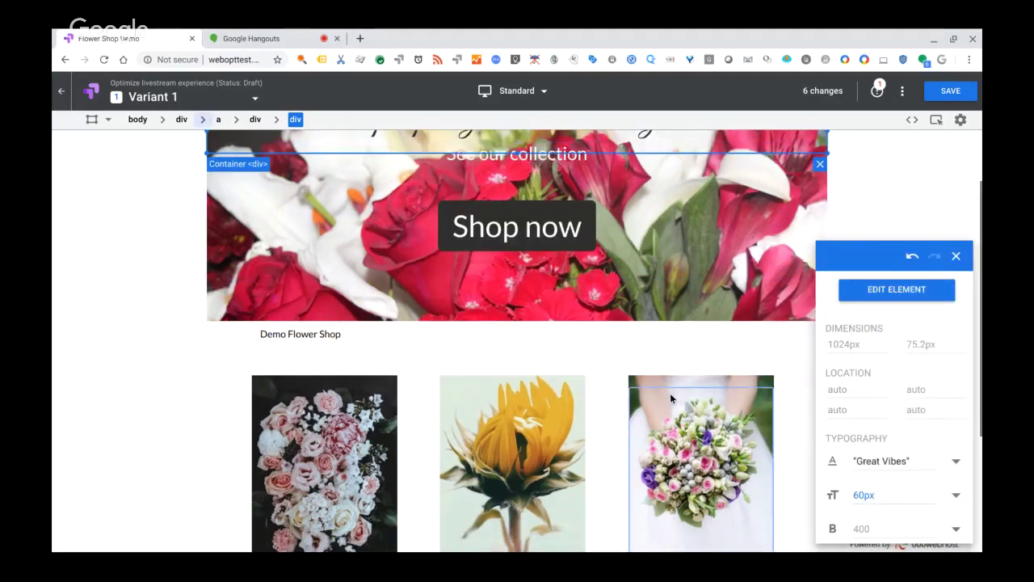
pyautogui.scroll(-1, 670, 393)
pyautogui.scroll(4, 669, 393)
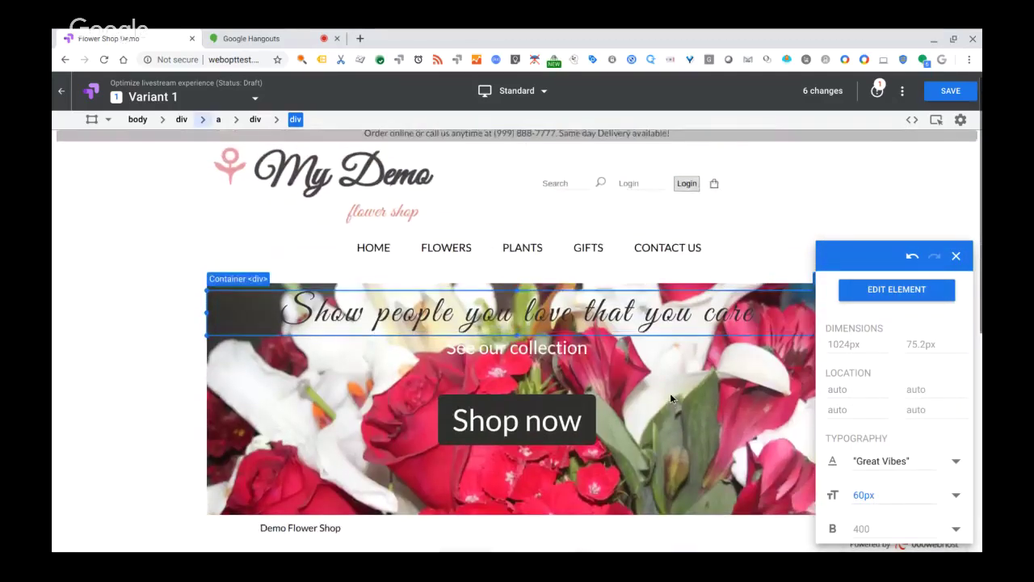
pyautogui.click(175, 393)
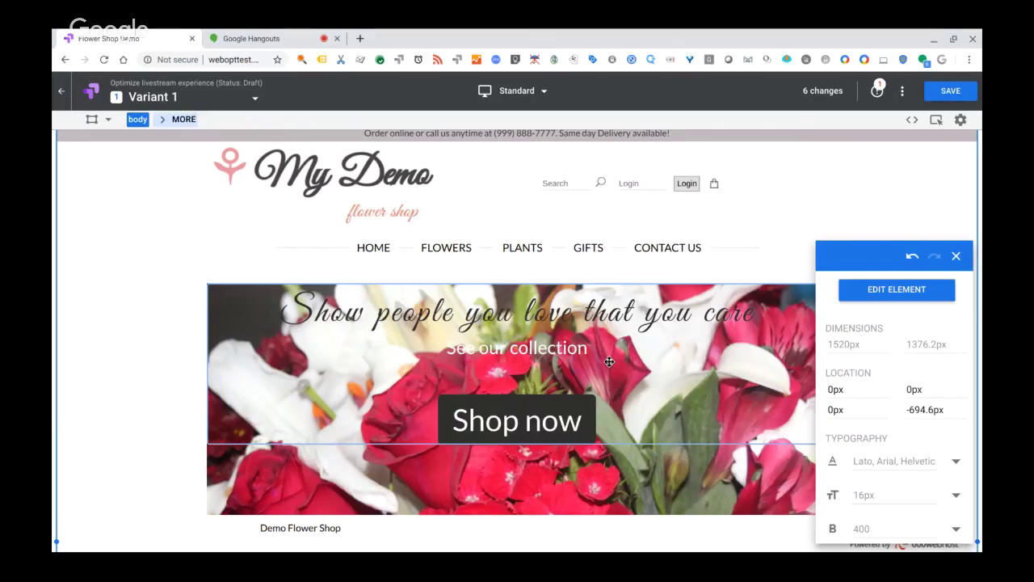
# - Review Variant 1's list of changes and the available device preview sizes, keeping the Standard view
pyautogui.click(816, 91)
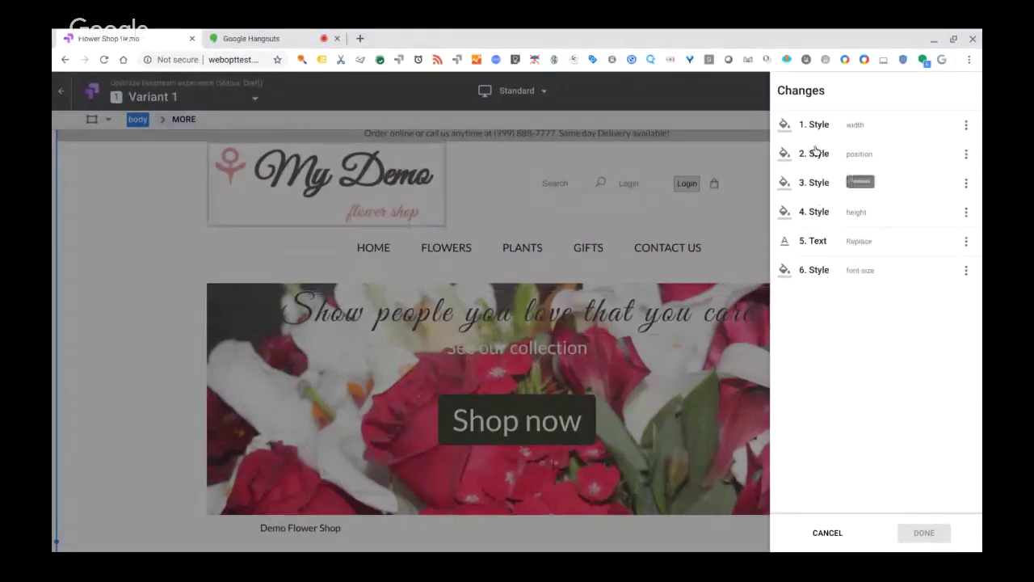
pyautogui.click(828, 535)
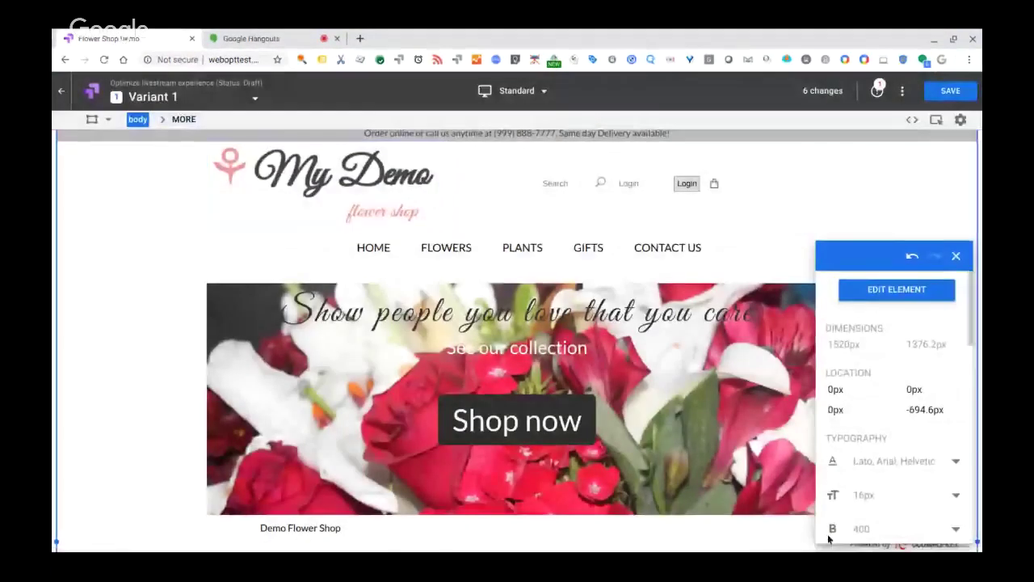
pyautogui.click(544, 93)
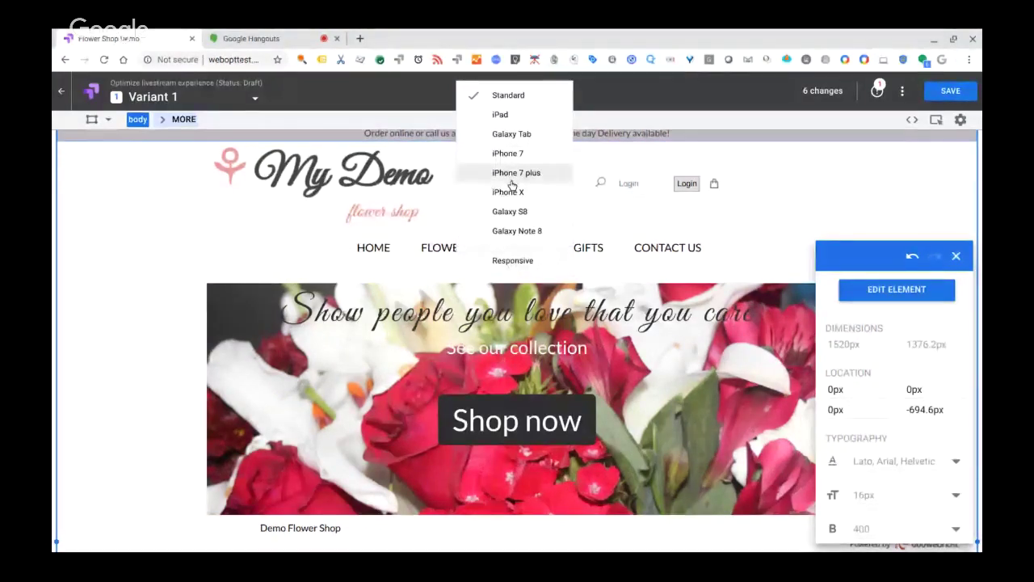
pyautogui.click(823, 174)
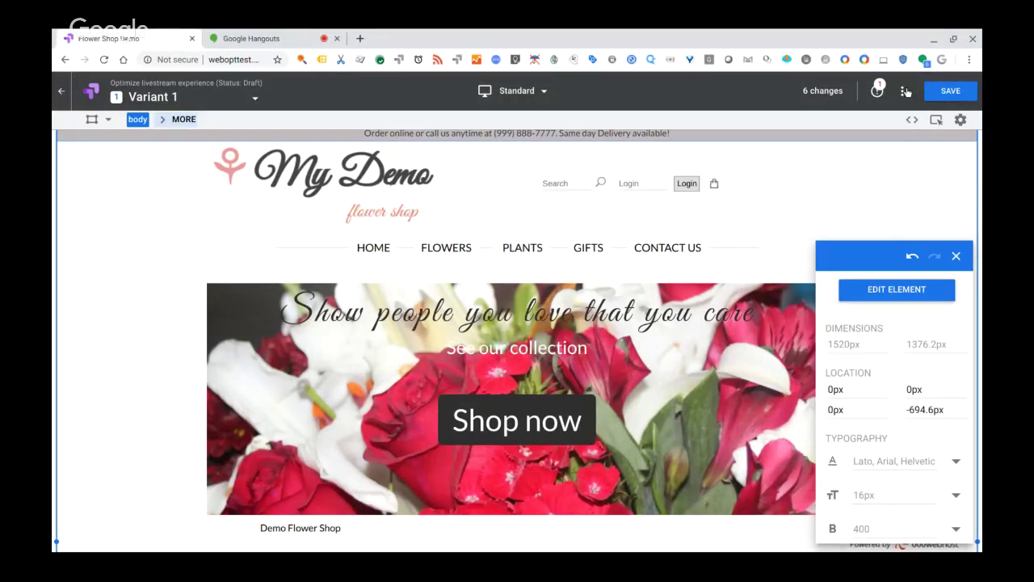
# - Save Variant 1 and return to the experience's details page
pyautogui.click(941, 95)
pyautogui.click(941, 94)
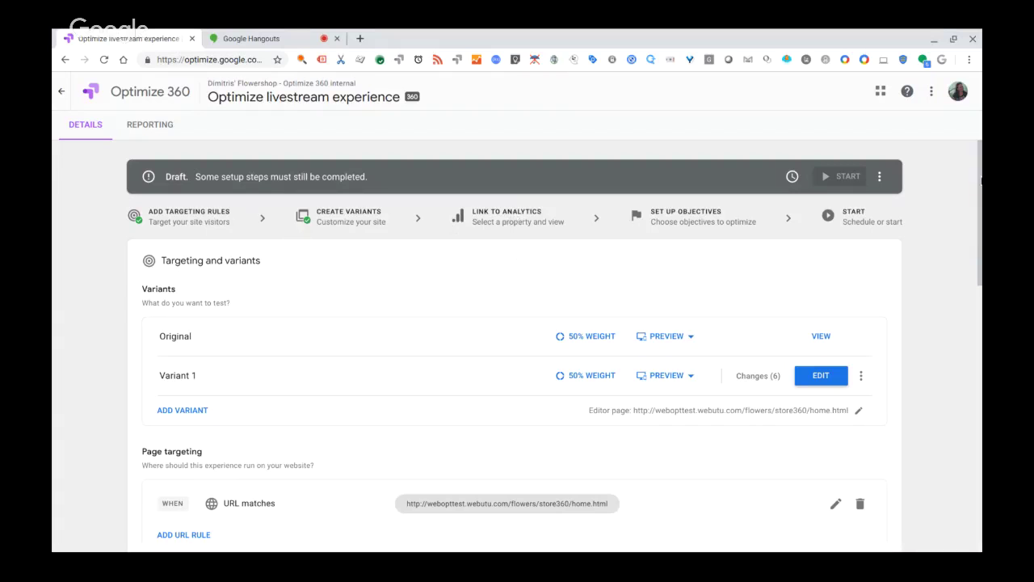
# - Examine the match types for the page targeting URL rule, trying "contains", and close the rule without saving
pyautogui.moveTo(980, 181); pyautogui.dragTo(980, 250)
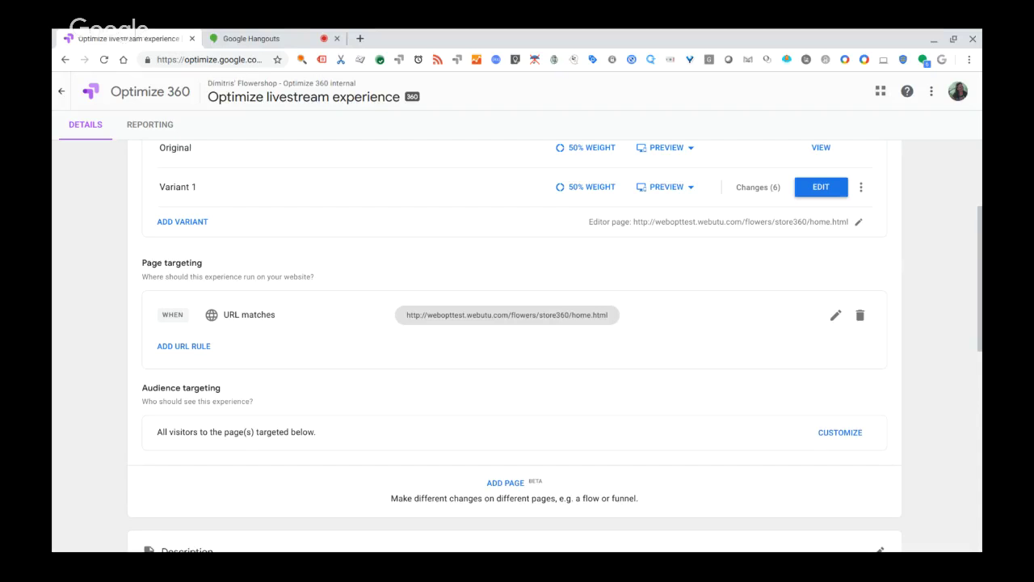
pyautogui.click(835, 315)
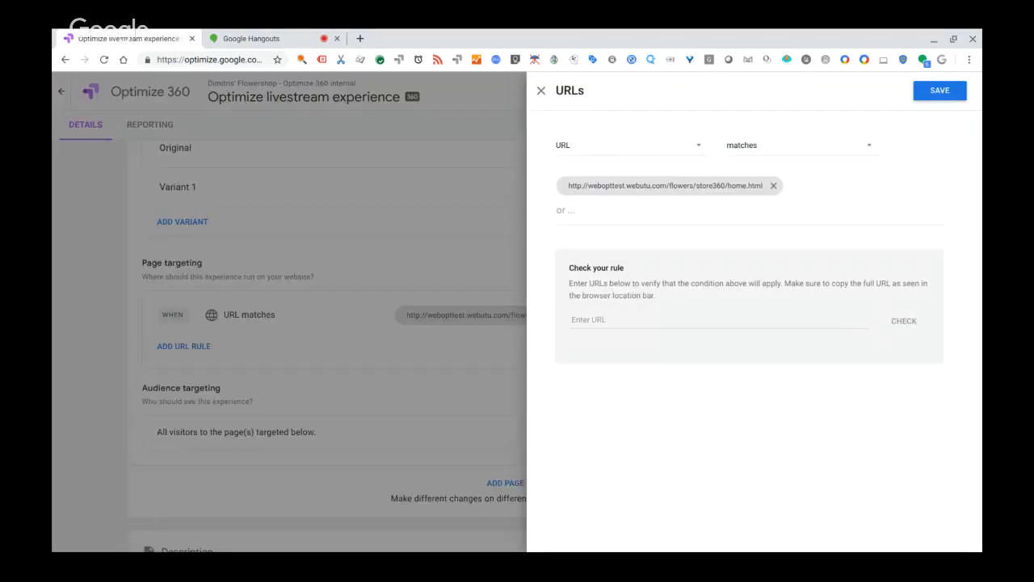
pyautogui.click(828, 154)
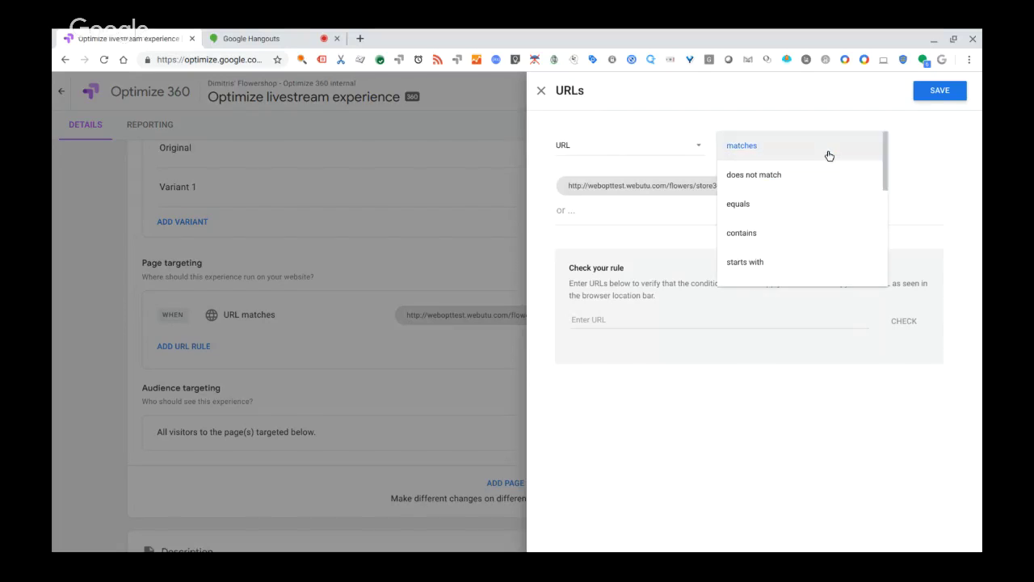
pyautogui.click(782, 243)
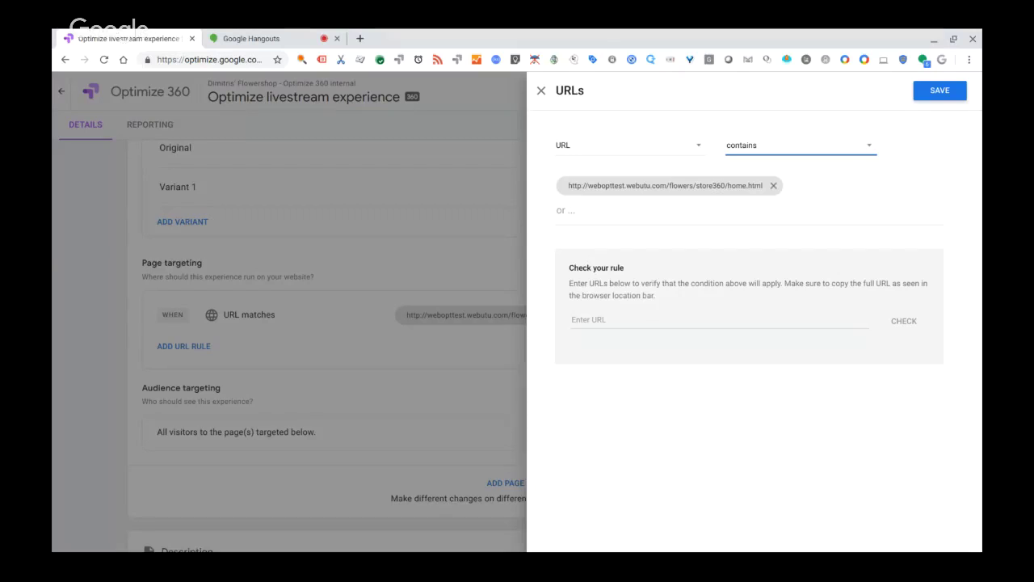
pyautogui.click(539, 92)
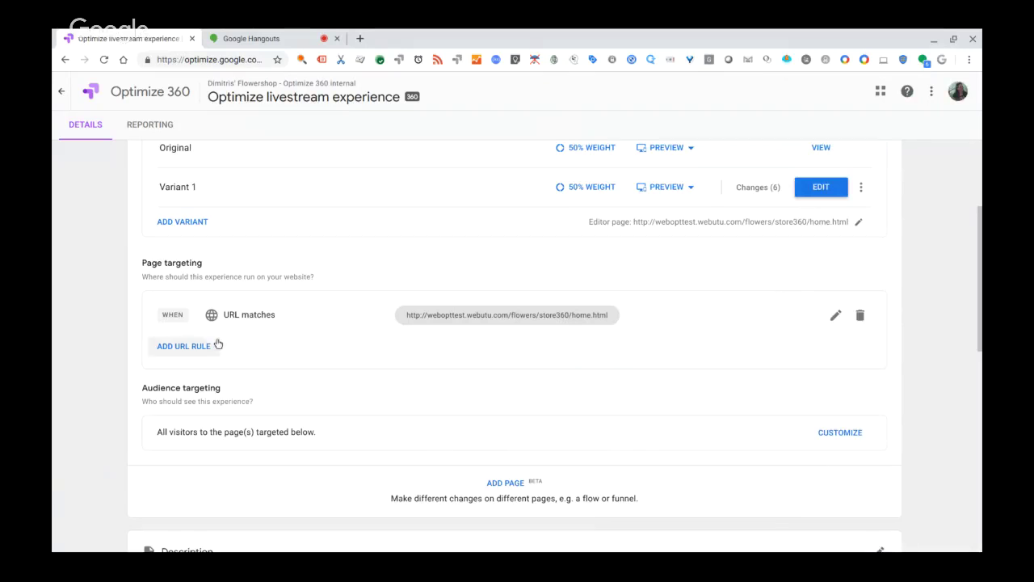
# - Examine the audience targeting rule types and the Technology rule's options, trying Mobile device info, and return without adding it
pyautogui.click(830, 441)
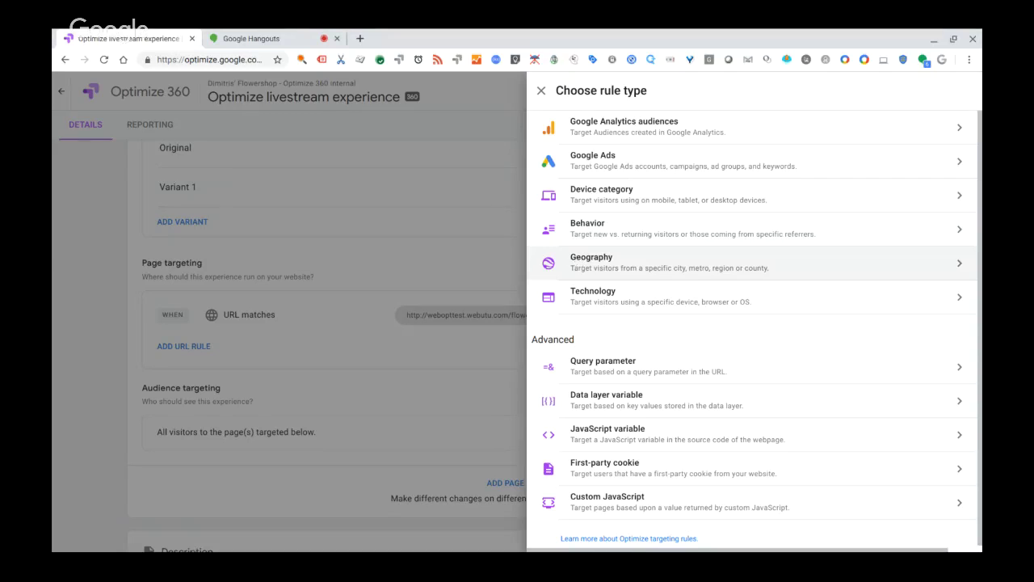
pyautogui.click(603, 299)
pyautogui.click(653, 145)
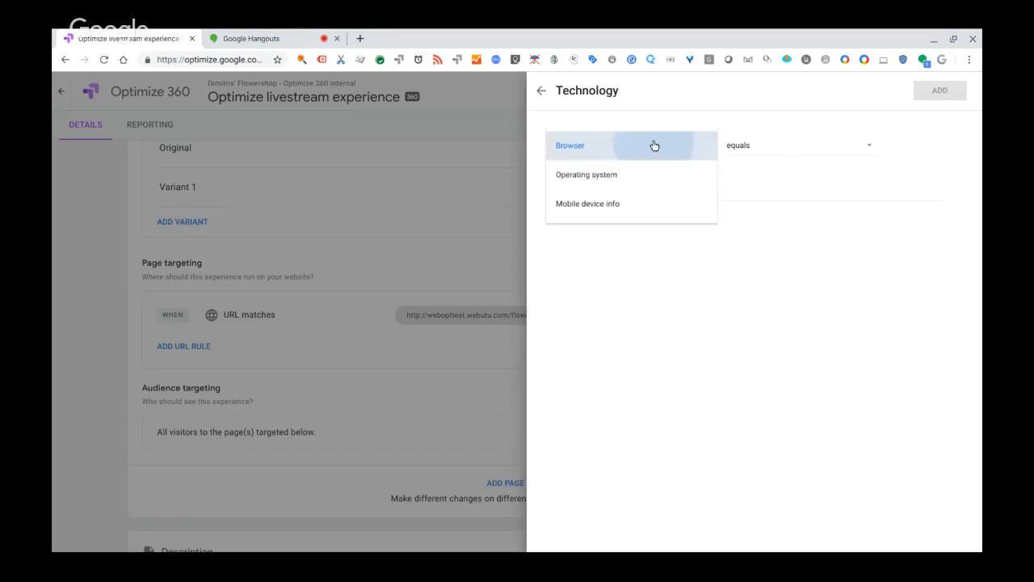
pyautogui.click(654, 144)
pyautogui.click(653, 144)
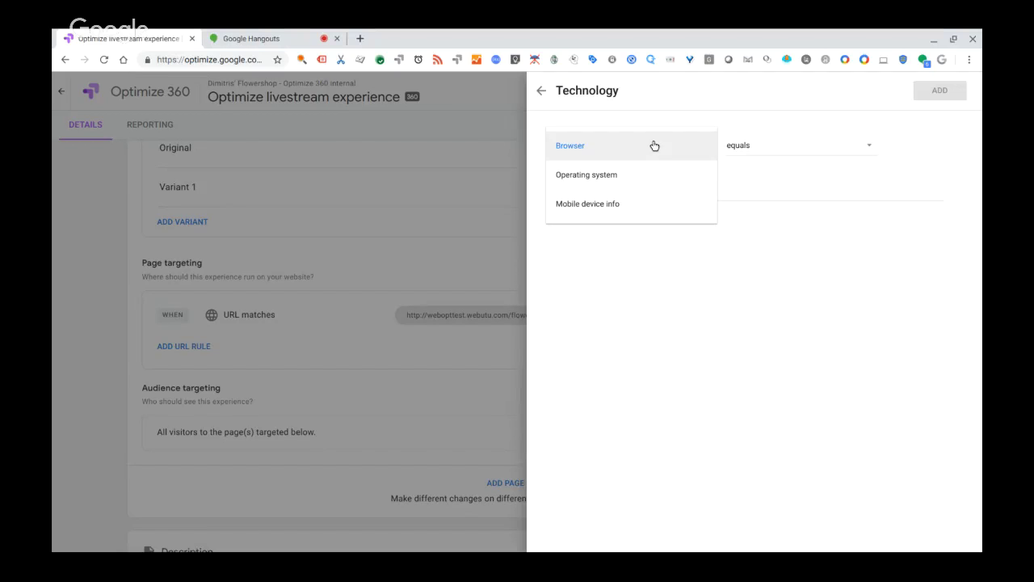
pyautogui.click(639, 201)
pyautogui.click(638, 195)
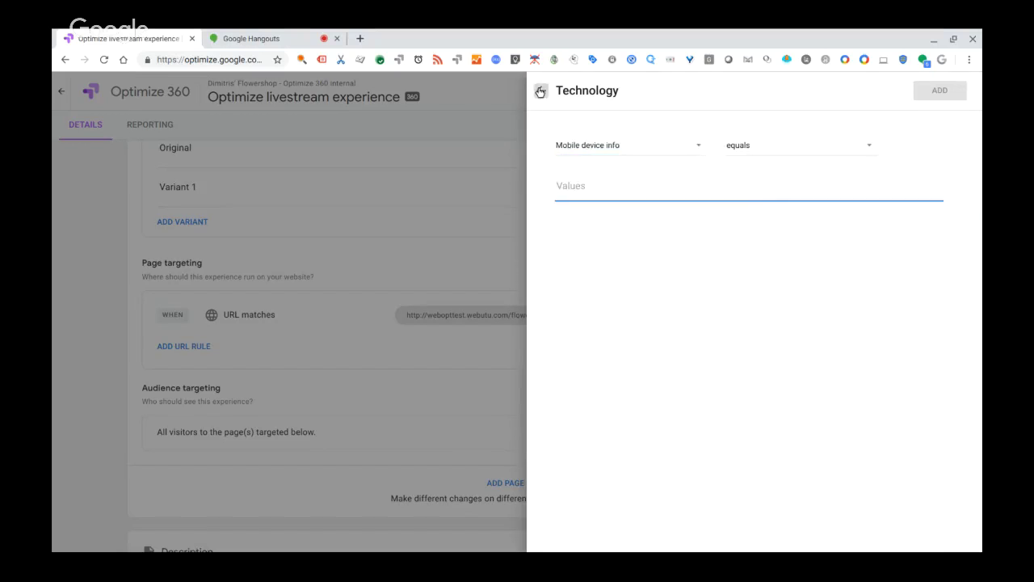
pyautogui.click(540, 91)
# - Add an audience targeting rule where Device category equals mobile
pyautogui.click(619, 209)
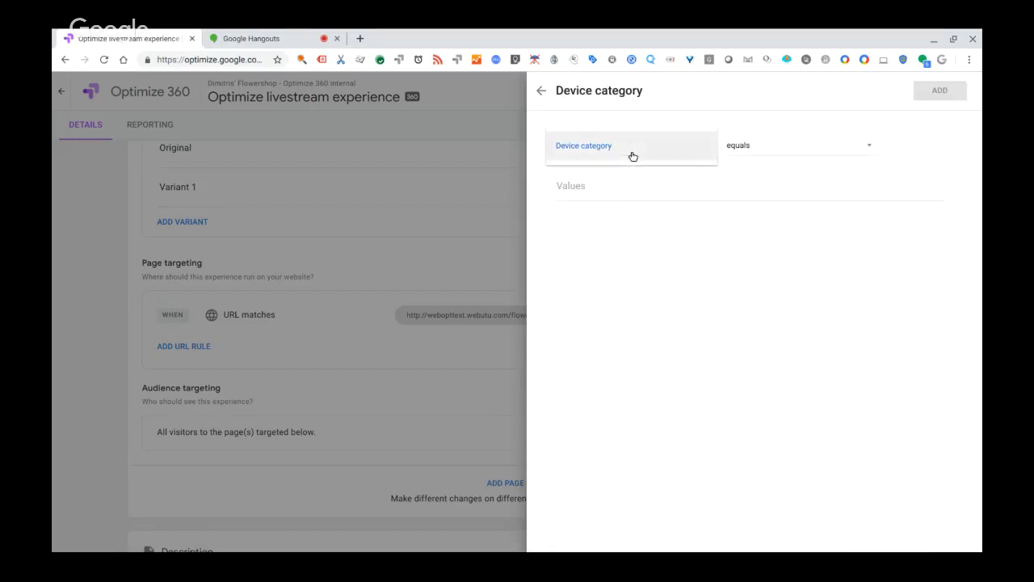
pyautogui.click(641, 195)
pyautogui.click(641, 194)
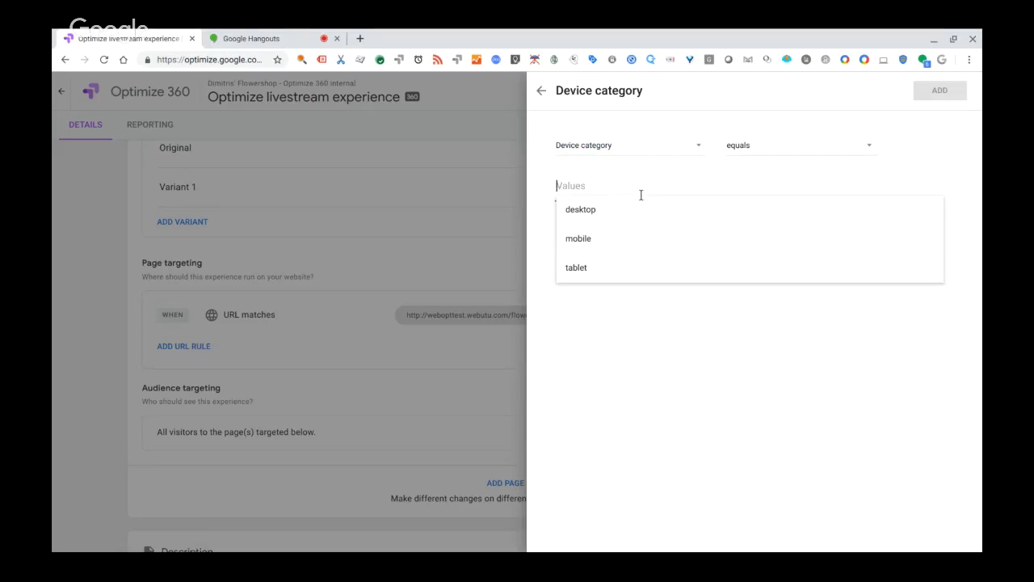
pyautogui.click(628, 240)
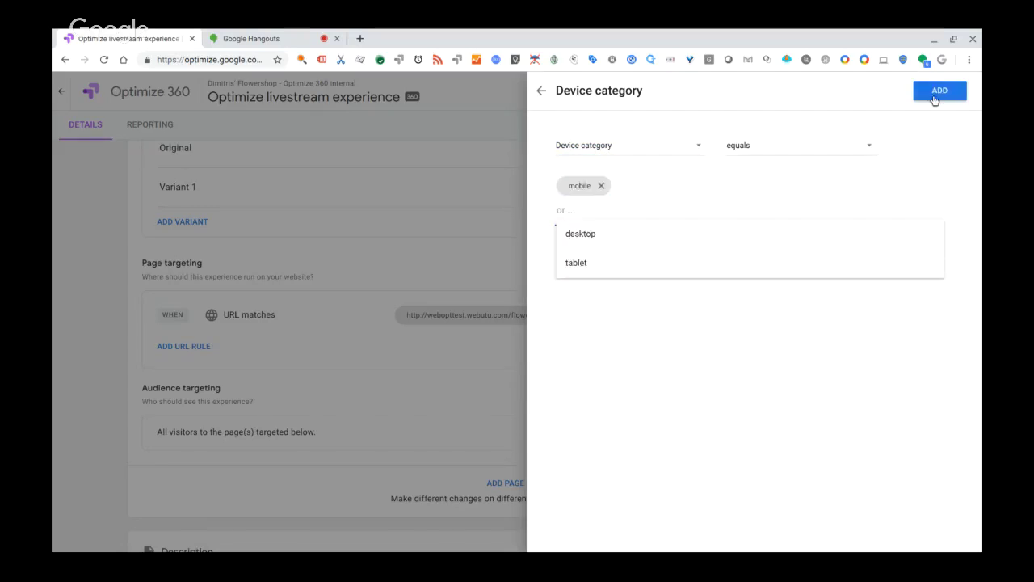
pyautogui.click(937, 92)
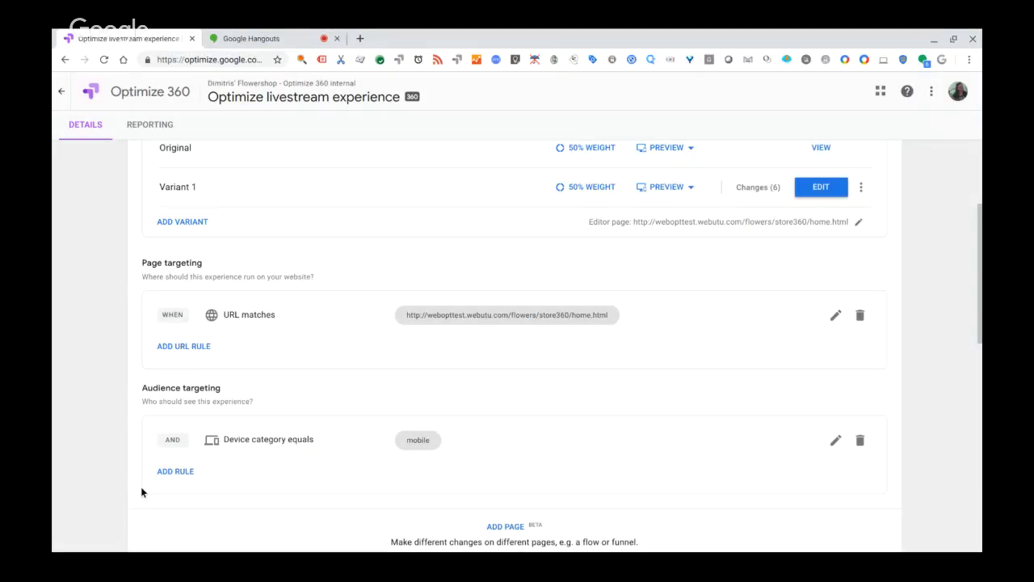
# - Review the rule types offered for an additional audience targeting rule and close the list without adding one
pyautogui.click(162, 480)
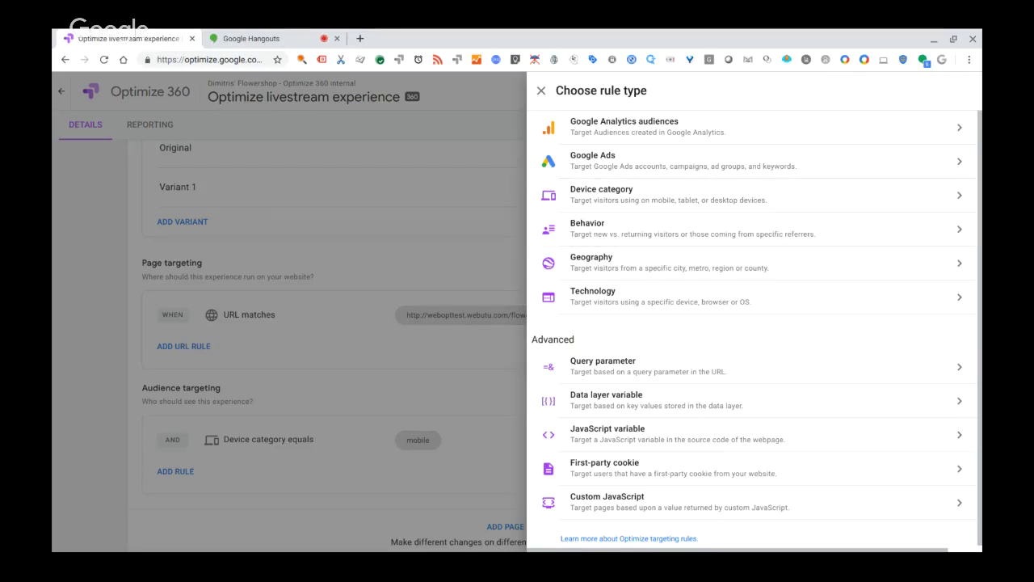
pyautogui.click(540, 91)
pyautogui.scroll(2, 579, 404)
# - Link the experience to Google Analytics using the All Web Site Data view
pyautogui.scroll(-10, 579, 404)
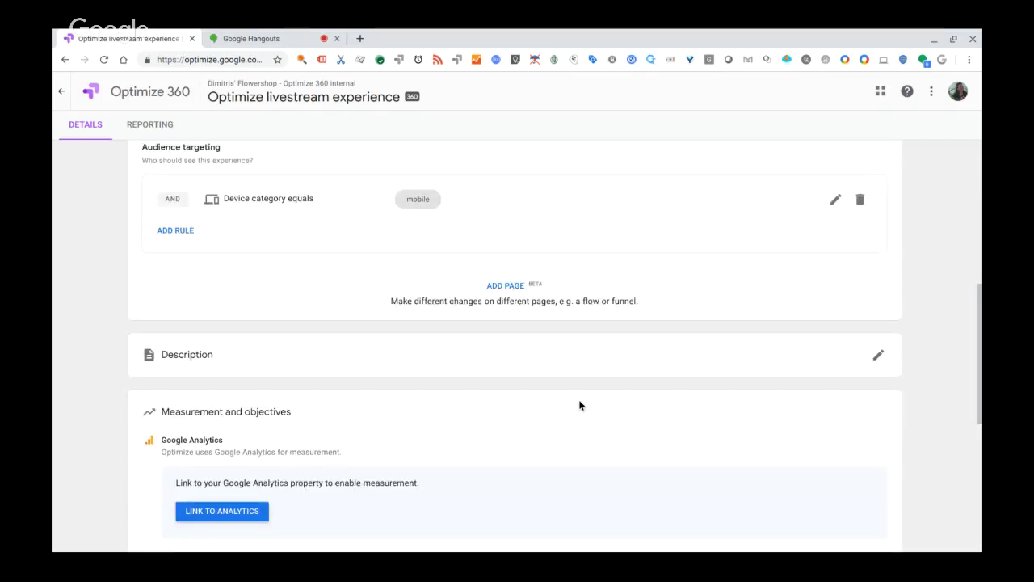
pyautogui.scroll(3, 580, 404)
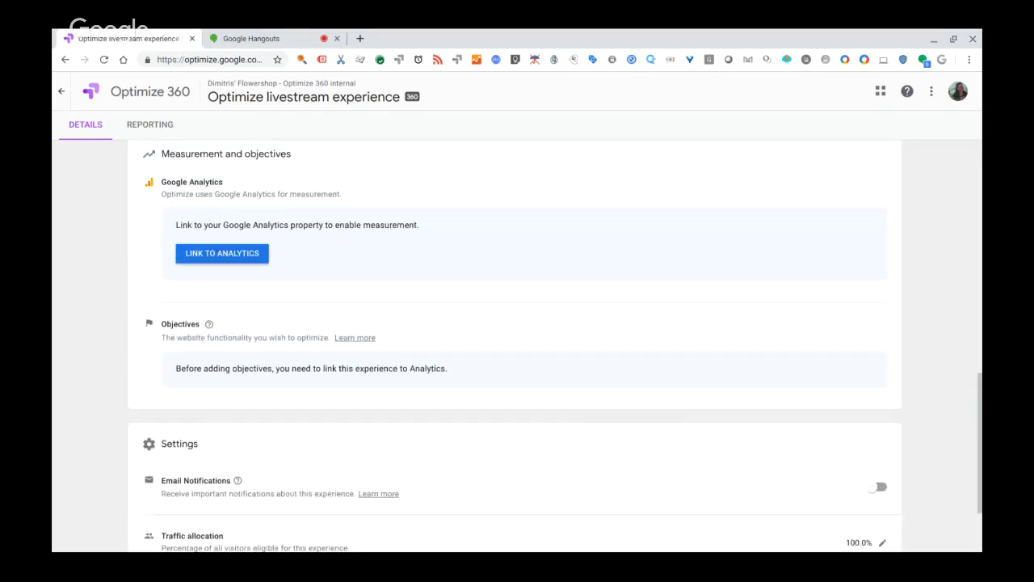
pyautogui.click(248, 257)
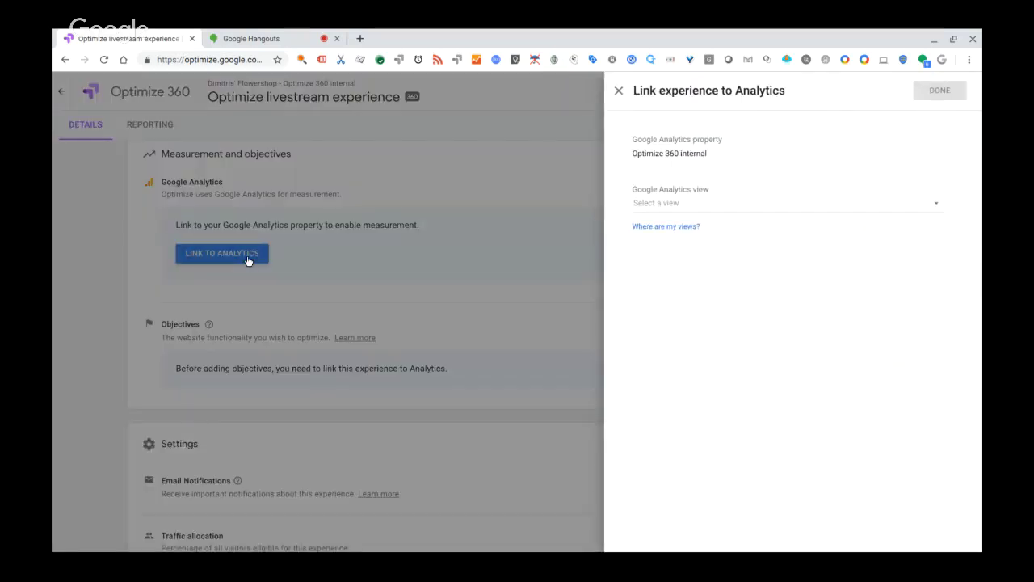
pyautogui.click(732, 202)
pyautogui.click(730, 204)
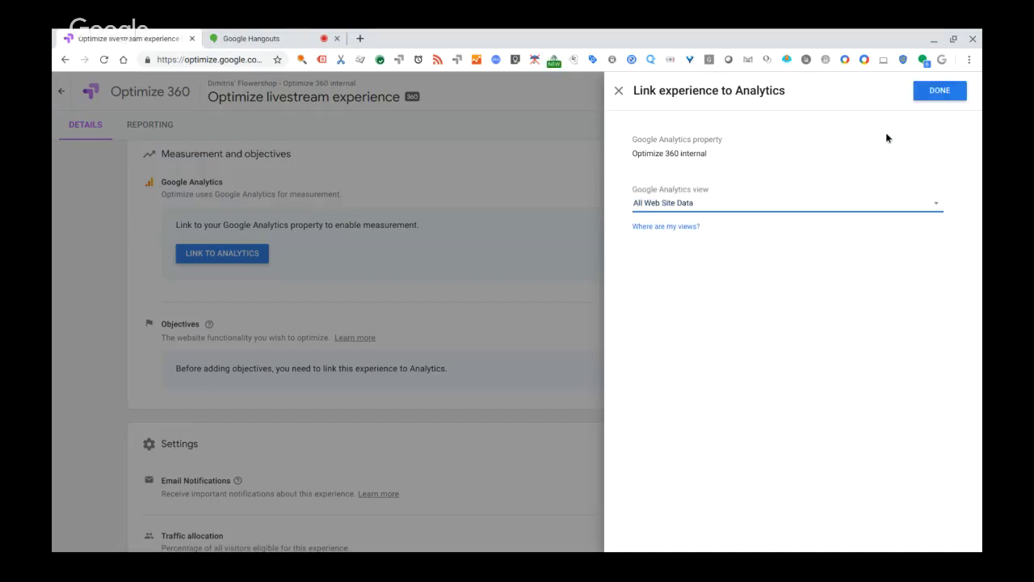
pyautogui.click(920, 95)
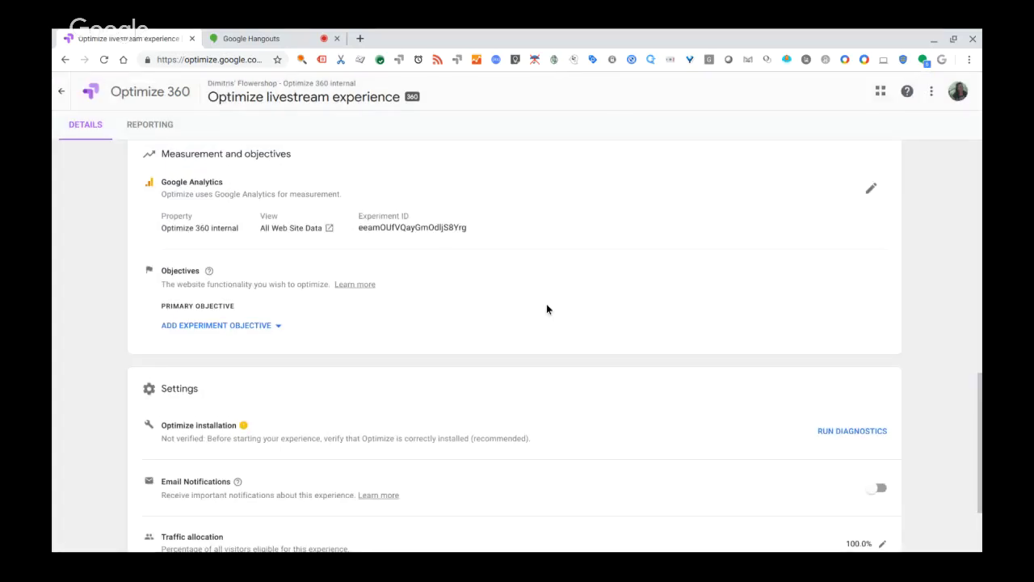
# - Review the predefined objectives and the custom objective types available for the experiment, without choosing any
pyautogui.click(232, 324)
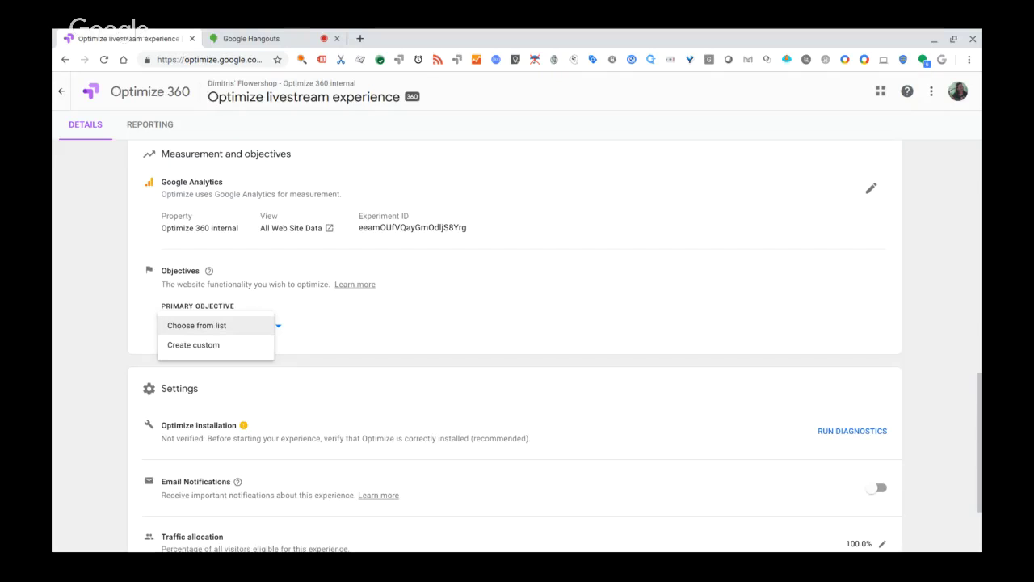
pyautogui.click(231, 325)
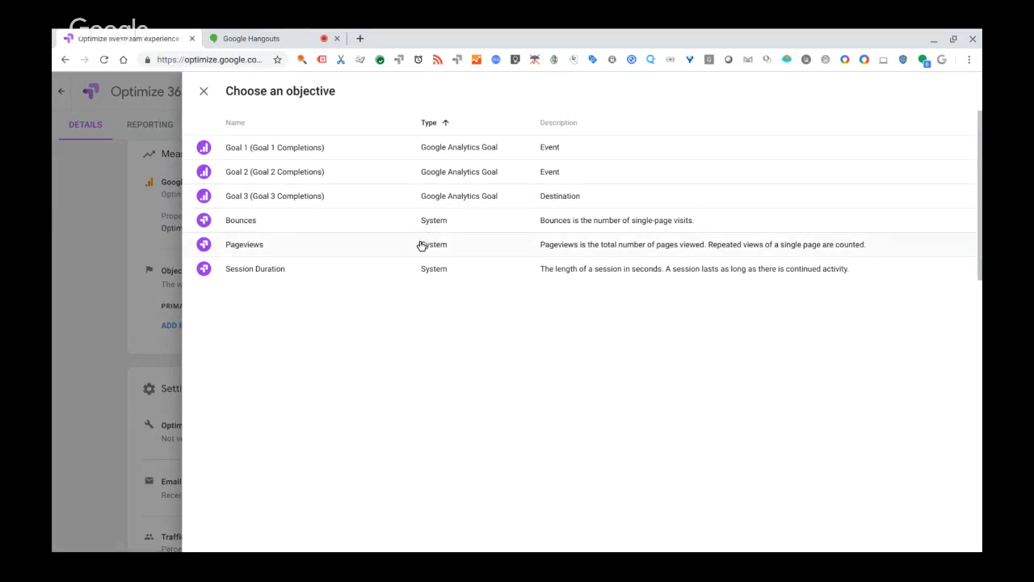
pyautogui.click(204, 91)
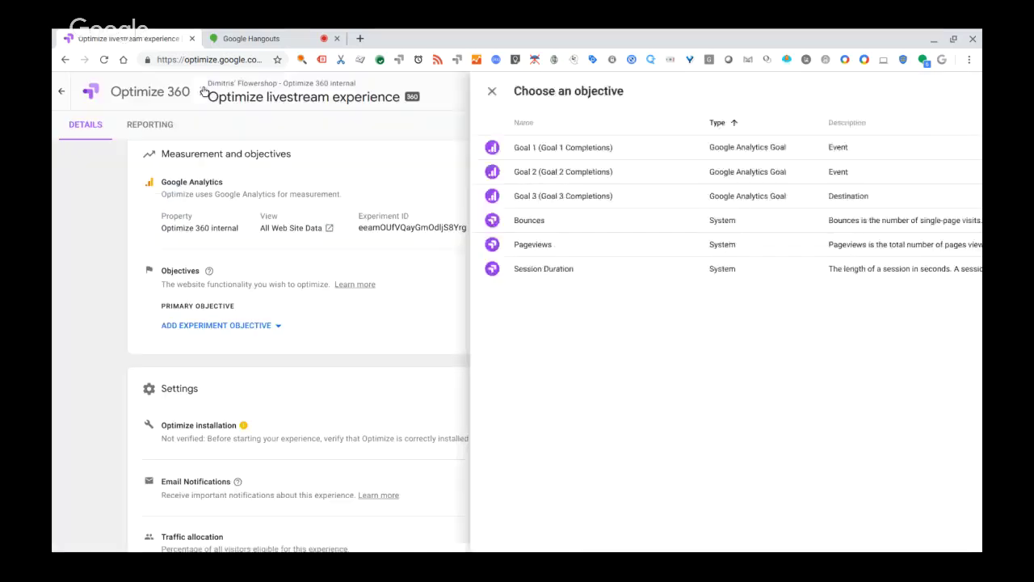
pyautogui.click(223, 325)
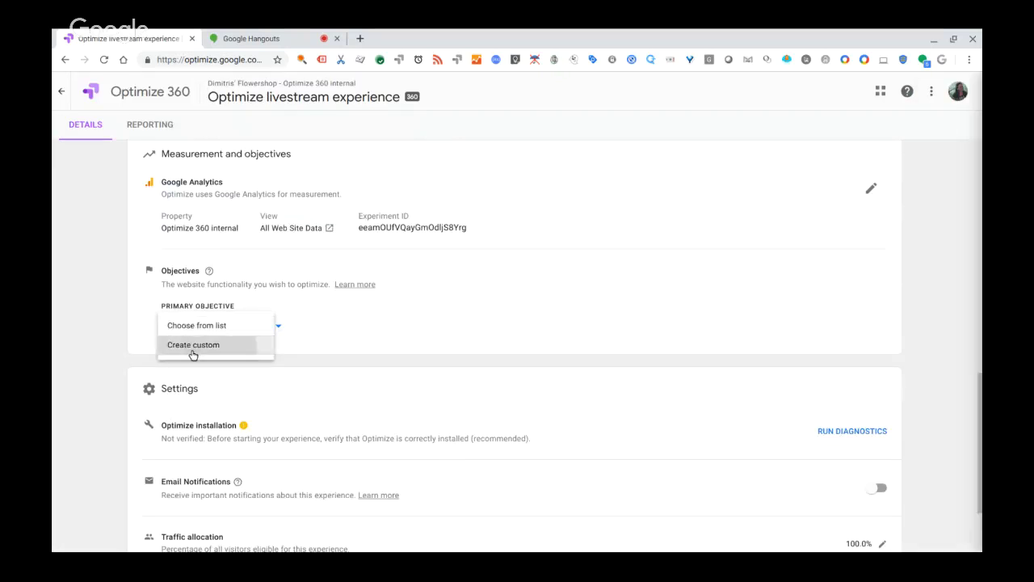
pyautogui.click(192, 352)
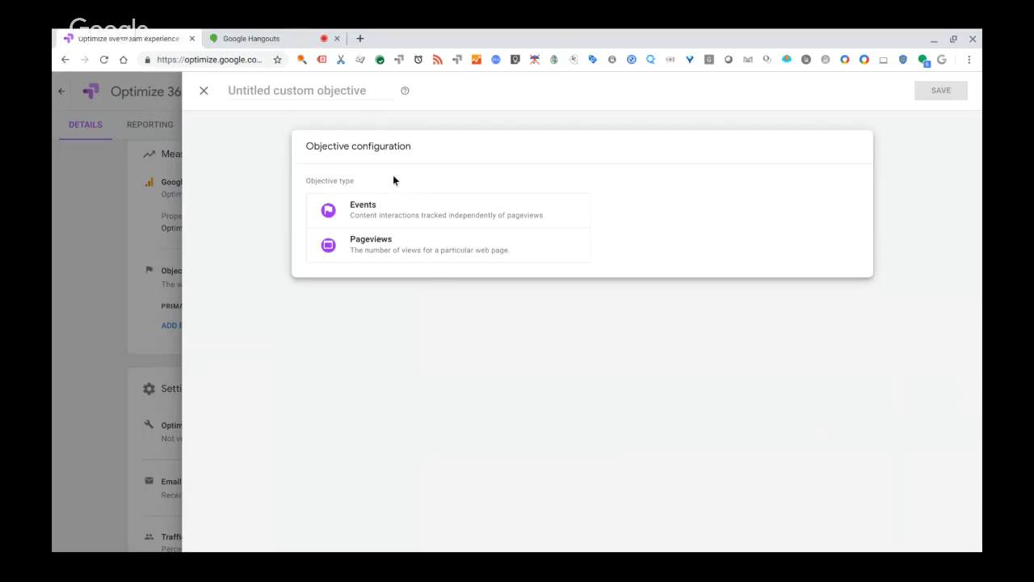
pyautogui.click(204, 90)
# - Set Pageviews from the predefined list as the experiment's primary objective
pyautogui.click(200, 326)
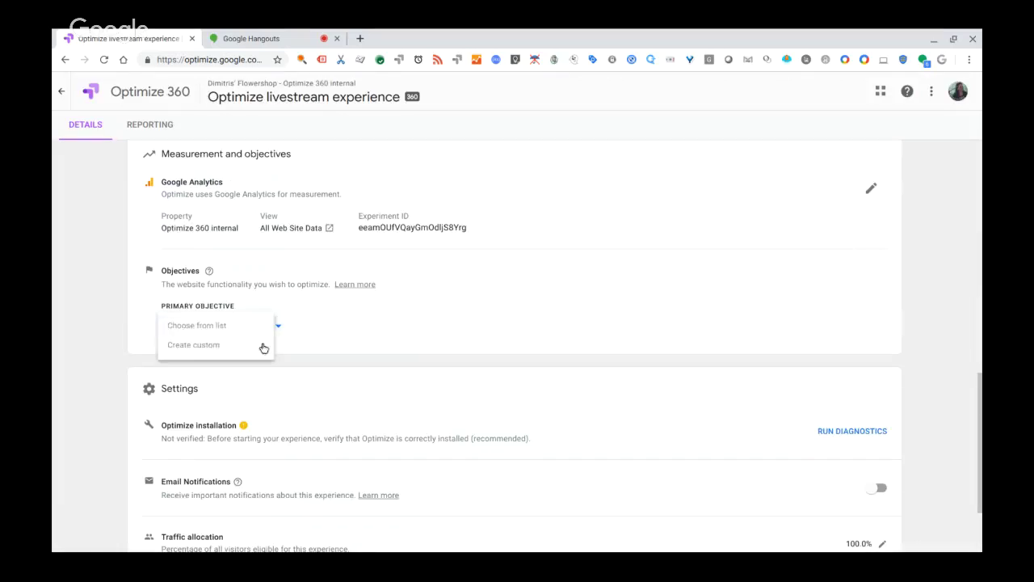
pyautogui.click(262, 331)
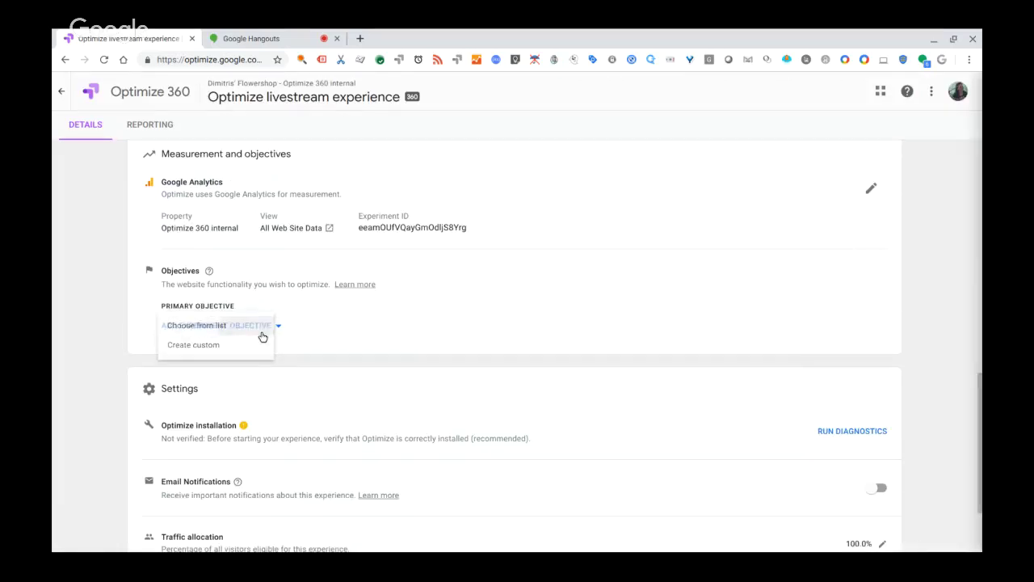
pyautogui.click(271, 254)
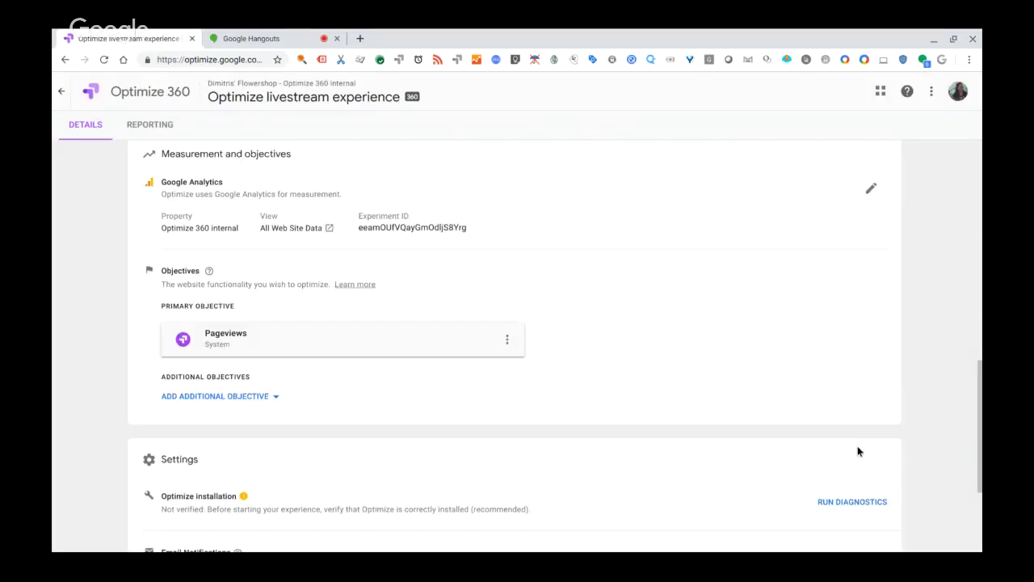
# - Check the experience's remaining settings and start the draft experience
pyautogui.scroll(-5, 859, 450)
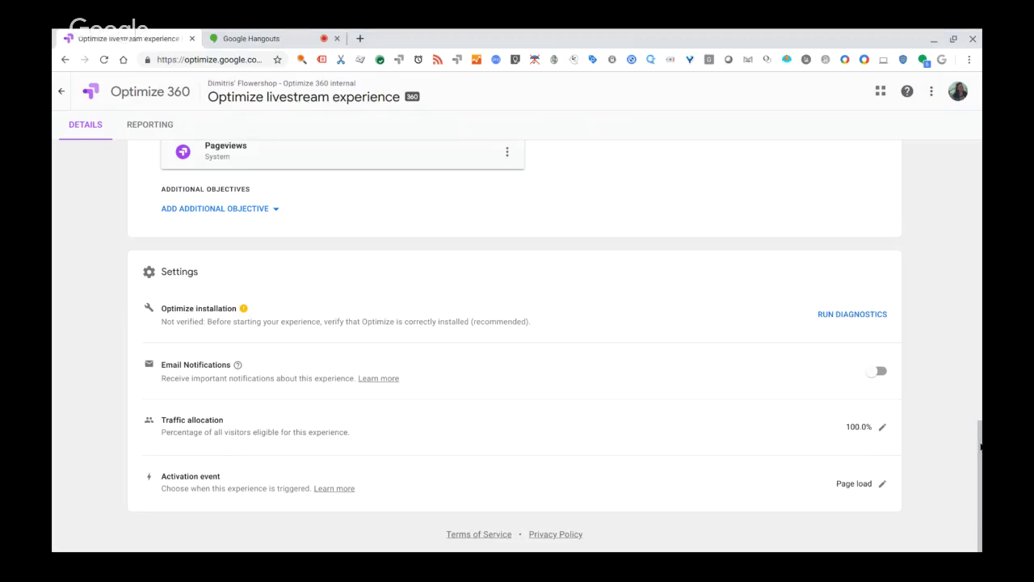
pyautogui.moveTo(980, 446); pyautogui.dragTo(965, 153)
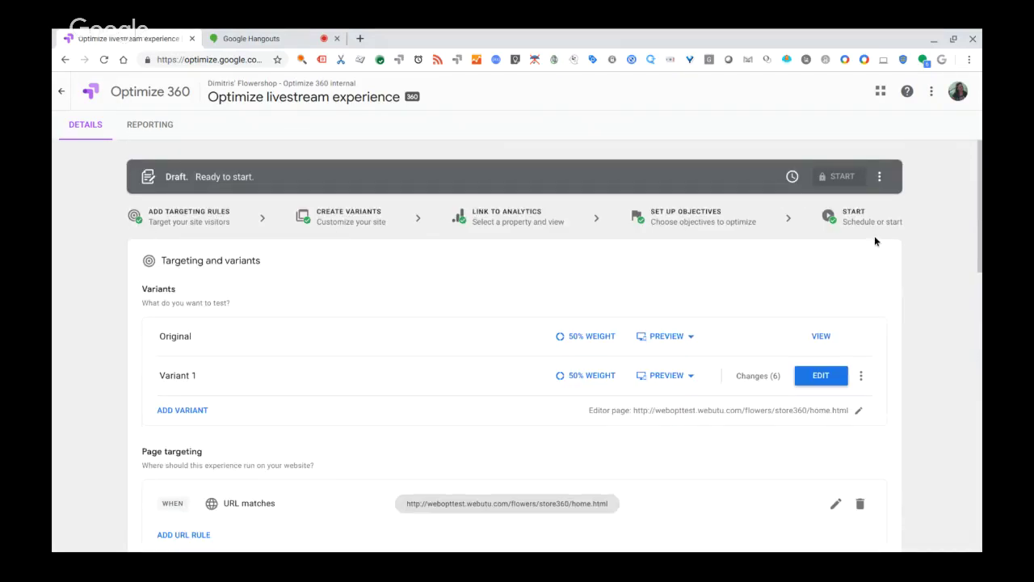
pyautogui.click(838, 177)
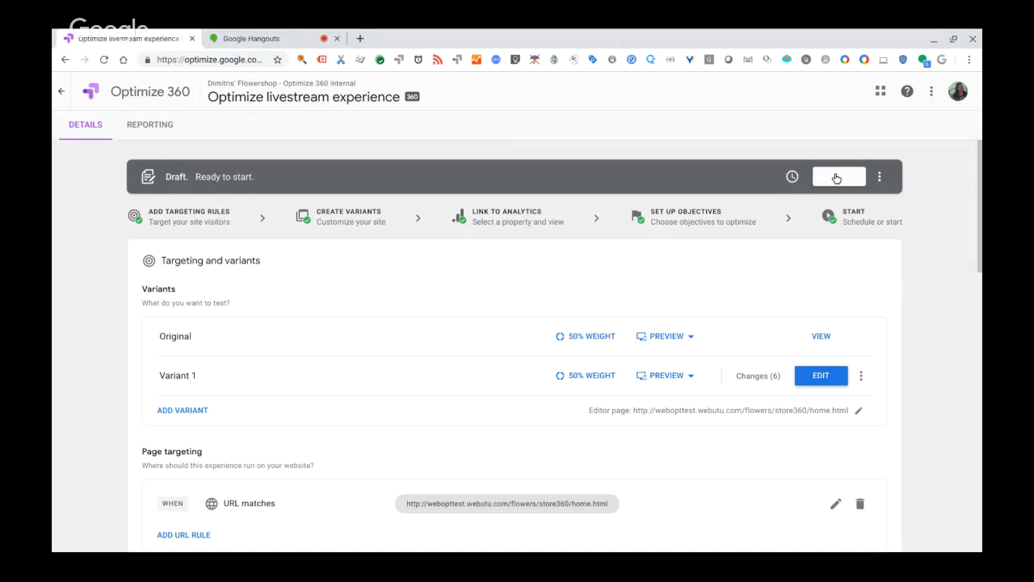